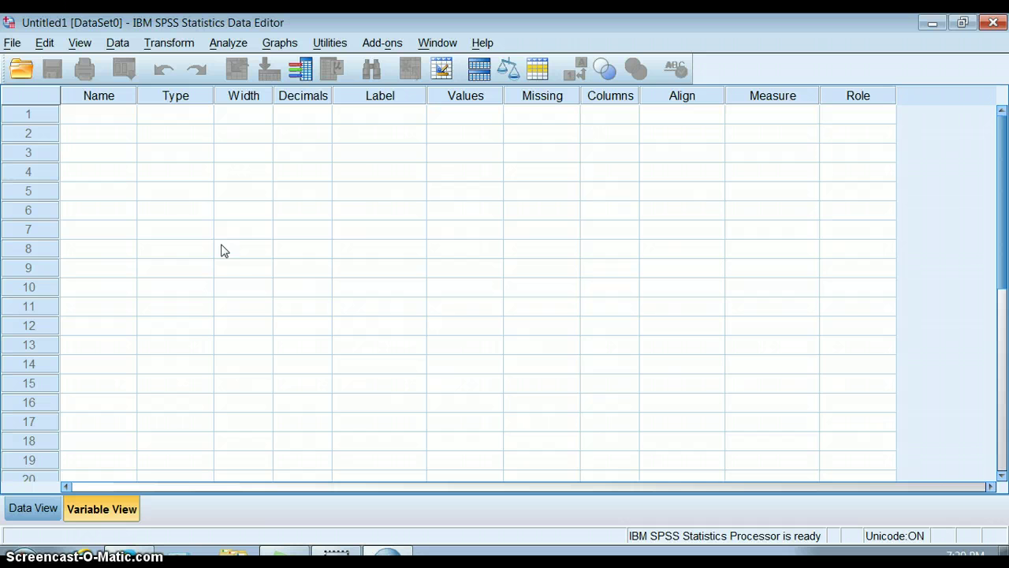
# Step: Define the first variable in Variable View with the name NAMEBOOK
pyautogui.click(33, 509)
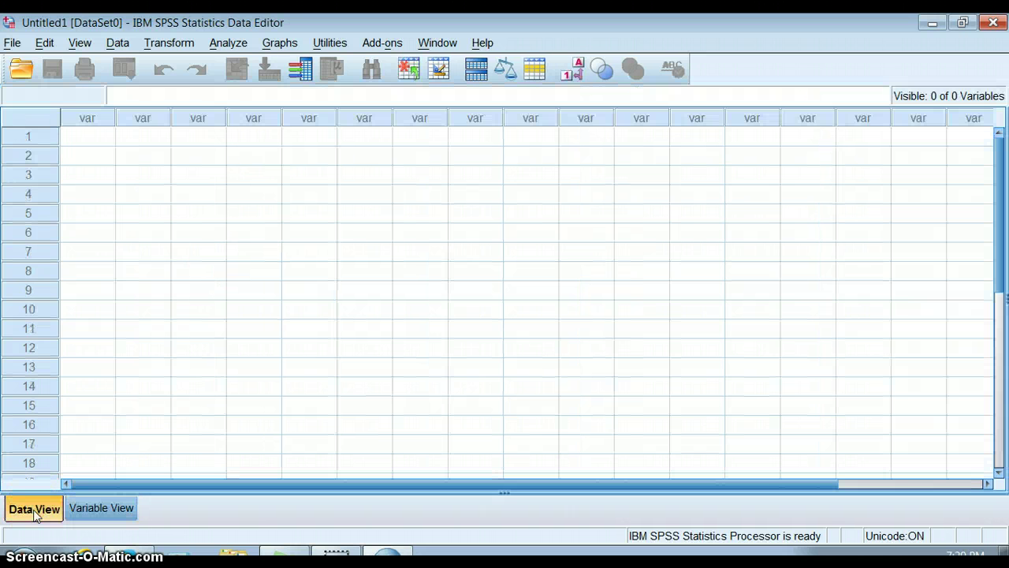
pyautogui.click(101, 508)
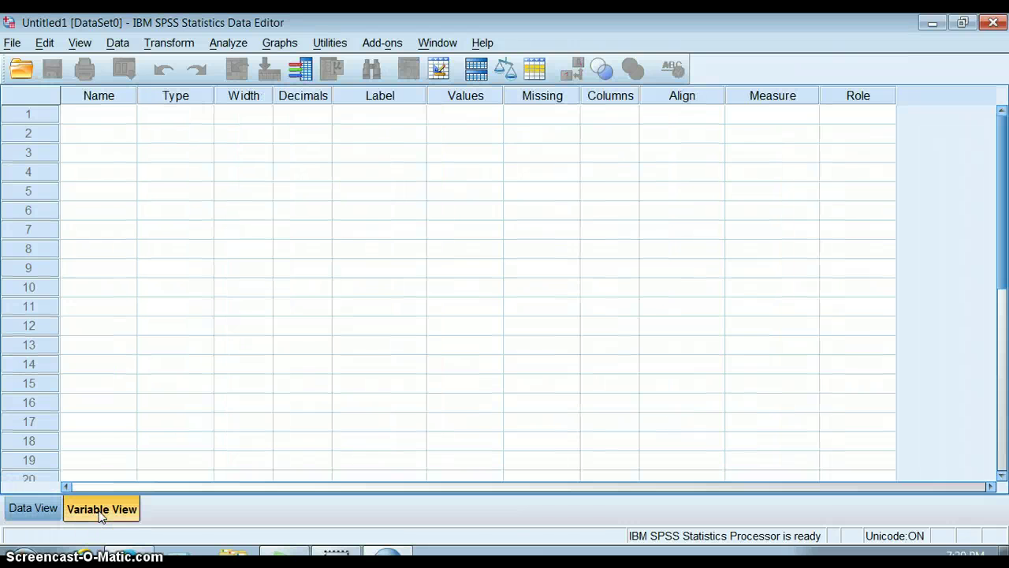
pyautogui.click(83, 119)
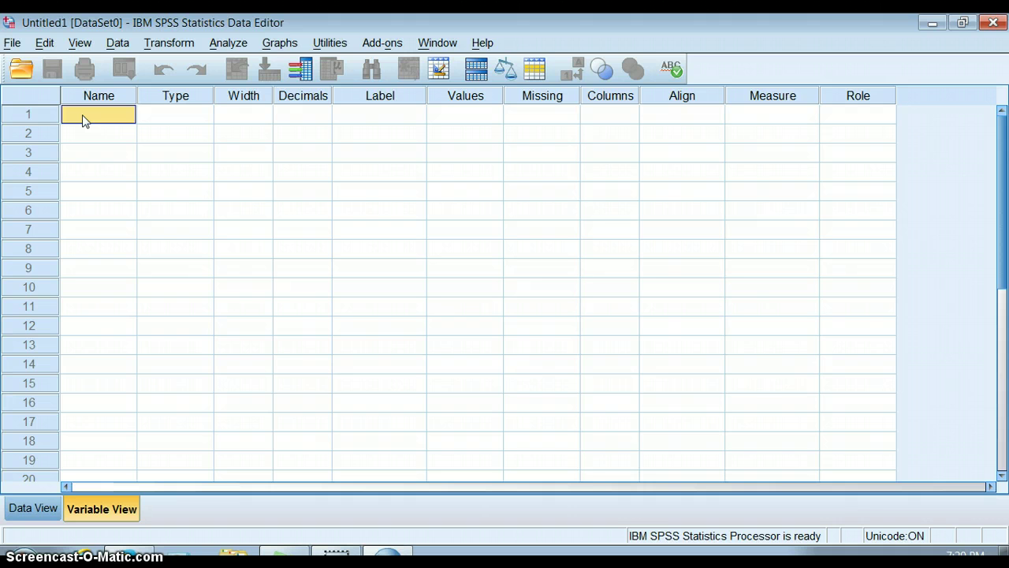
pyautogui.write('NAMEBOOK')
# Step: Set the NAMEBOOK variable's type to String with 35 characters
pyautogui.click(177, 118)
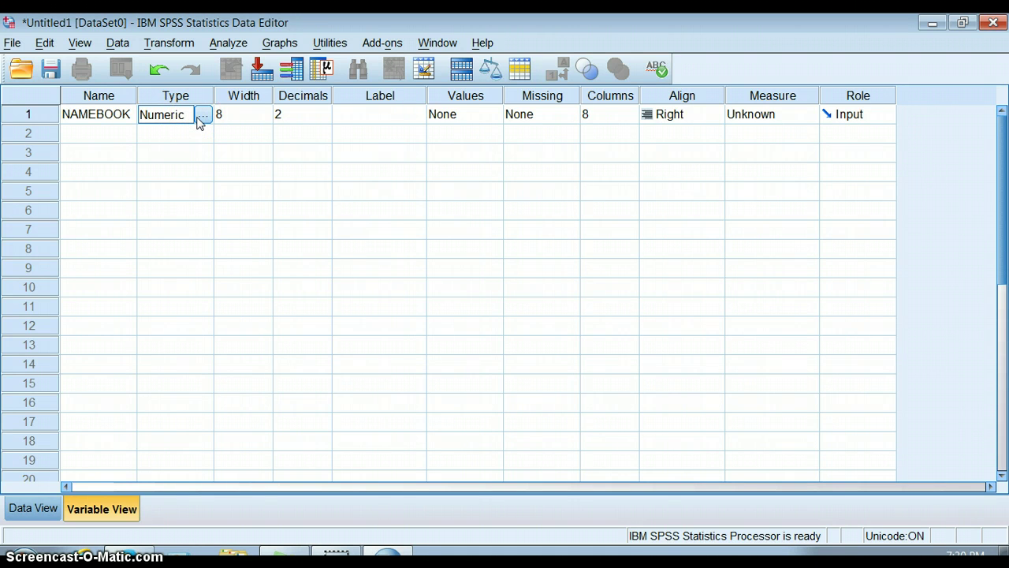
pyautogui.click(201, 118)
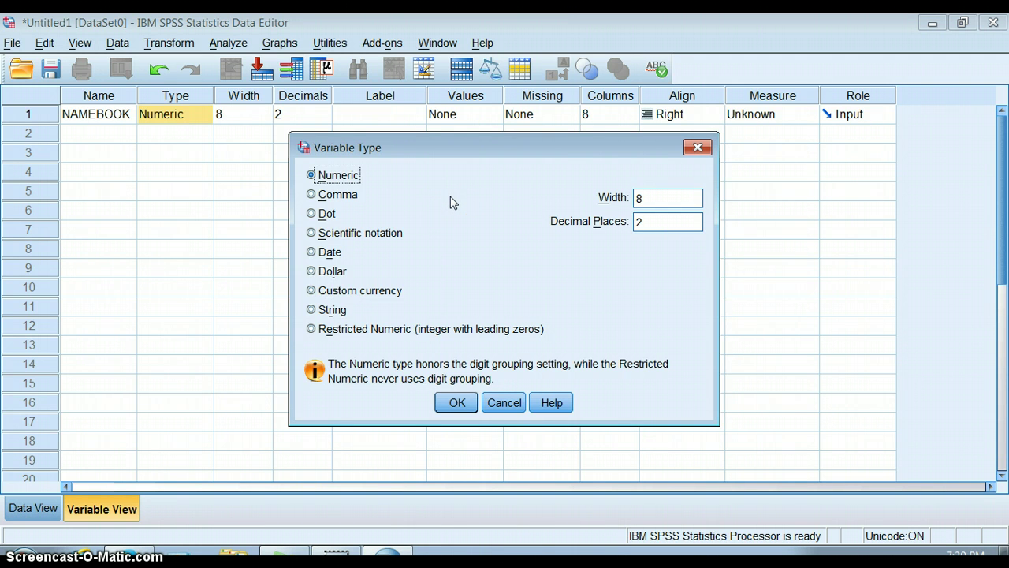
pyautogui.click(345, 175)
pyautogui.click(313, 254)
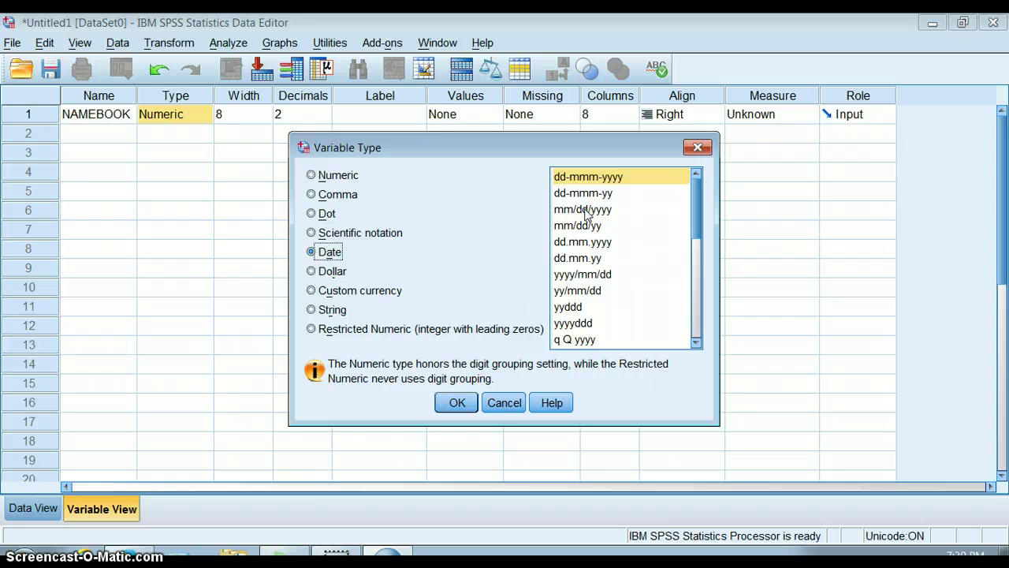
pyautogui.click(310, 272)
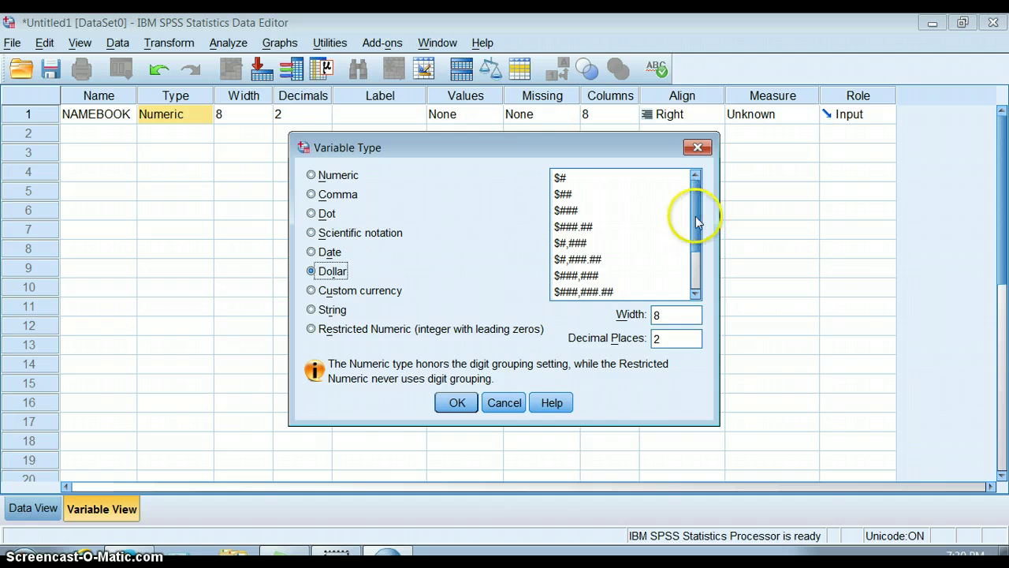
pyautogui.moveTo(699, 214); pyautogui.dragTo(692, 274)
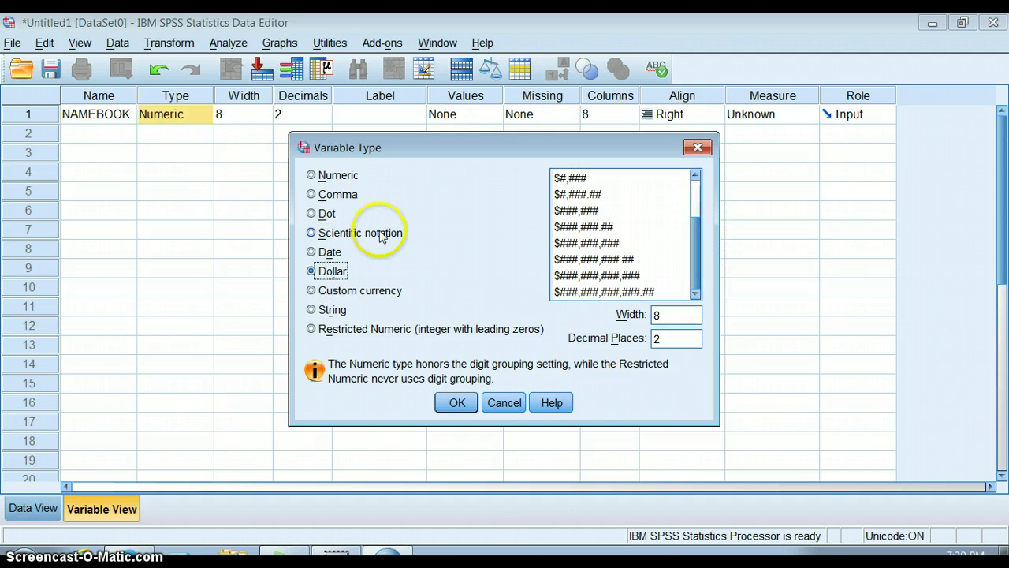
pyautogui.click(323, 314)
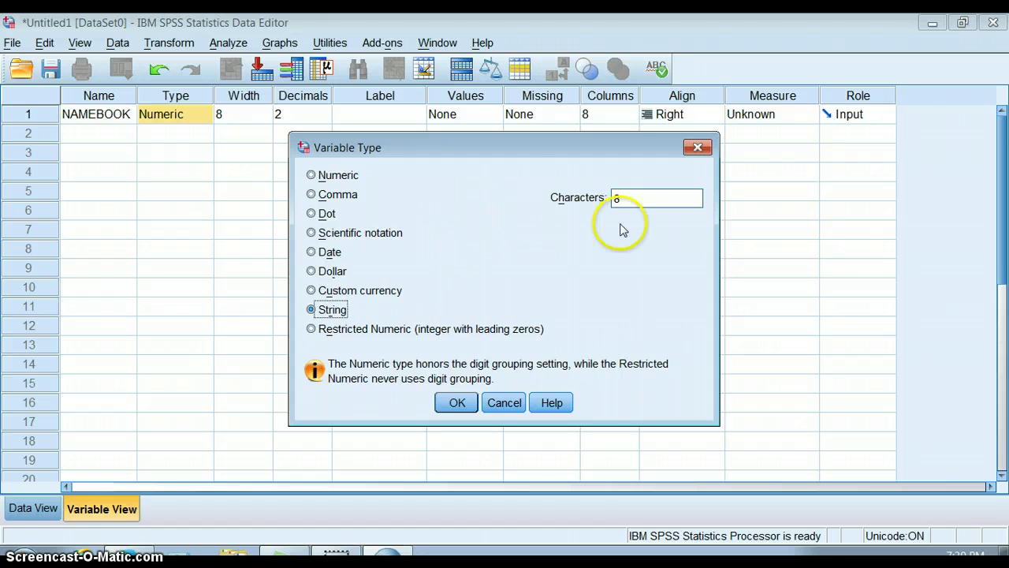
pyautogui.click(623, 198)
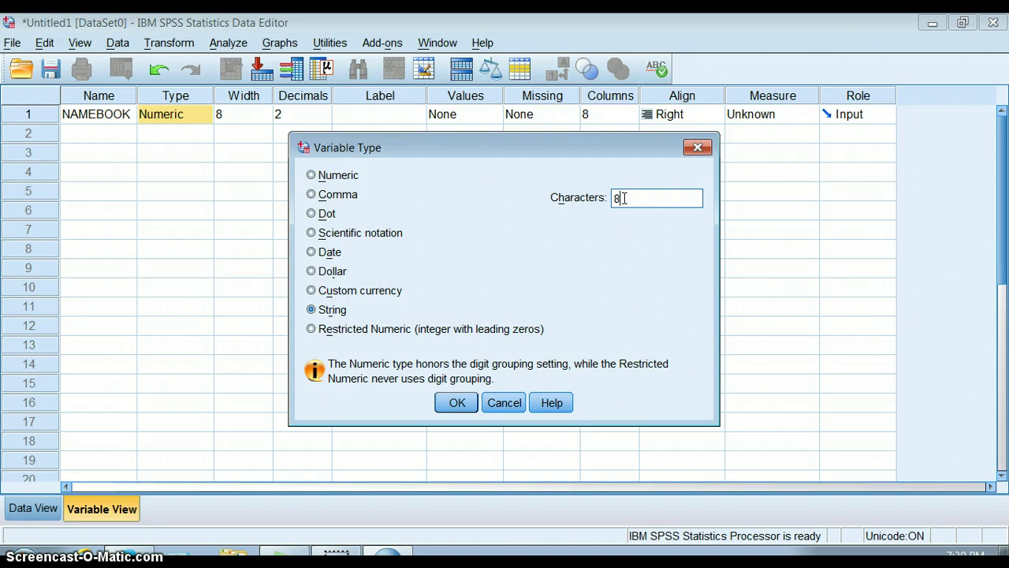
pyautogui.press('BackSpace')
pyautogui.write('30')
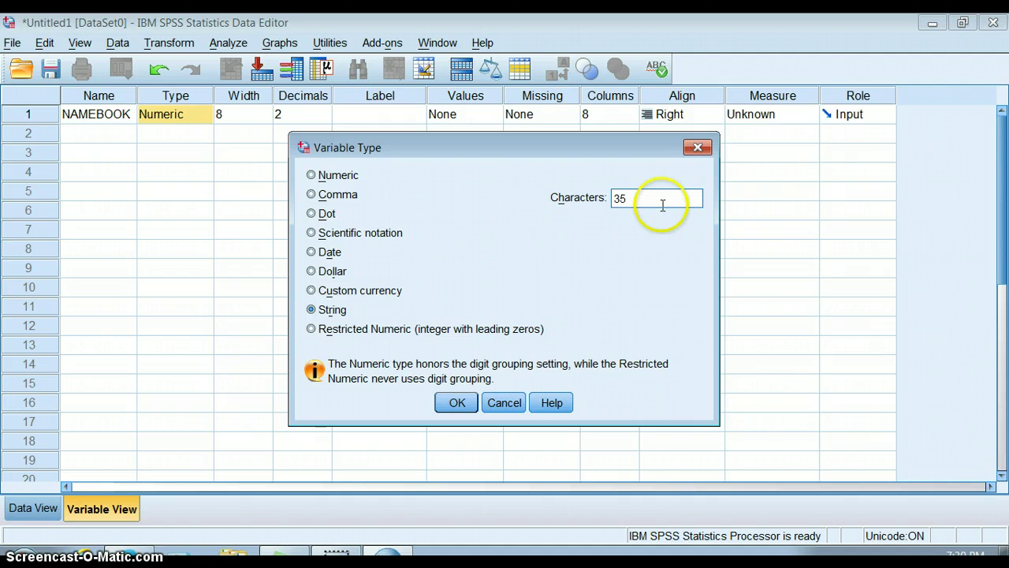
pyautogui.click(456, 404)
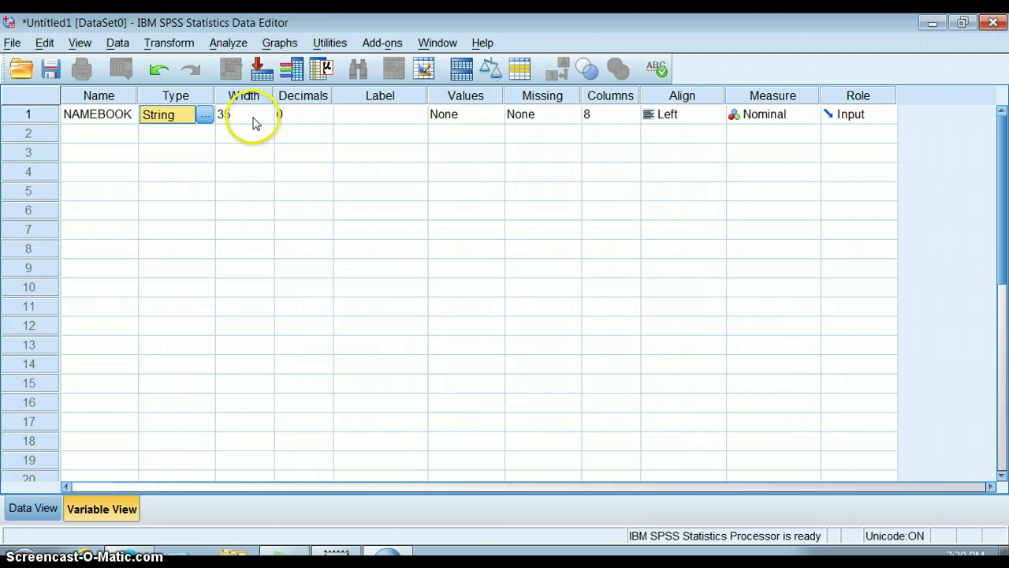
# Step: Give the NAMEBOOK variable the label "Name of the Book"
pyautogui.click(371, 118)
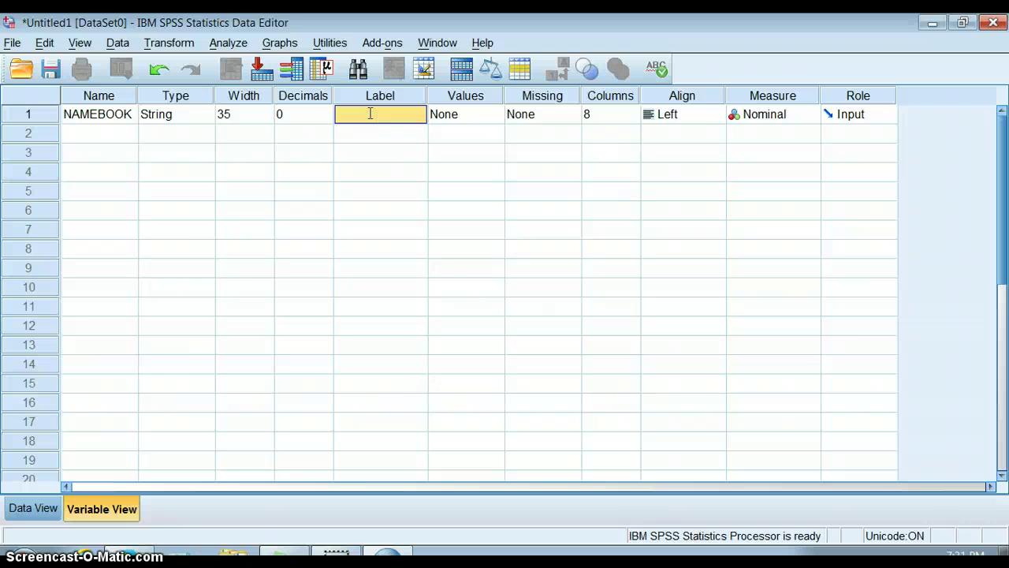
pyautogui.write('Name of theB')
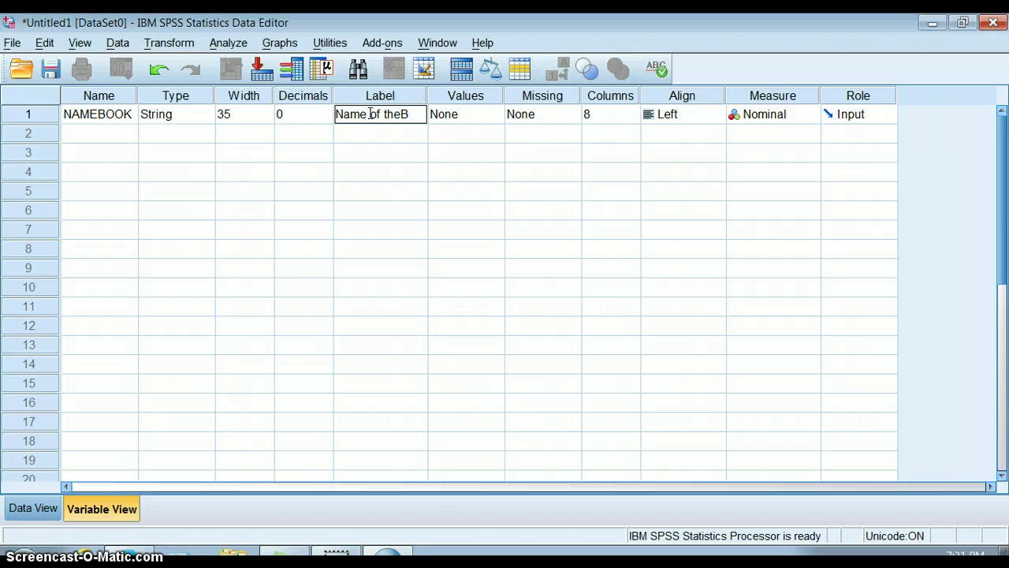
pyautogui.press('BackSpace')
pyautogui.write('Book')
pyautogui.click(332, 95)
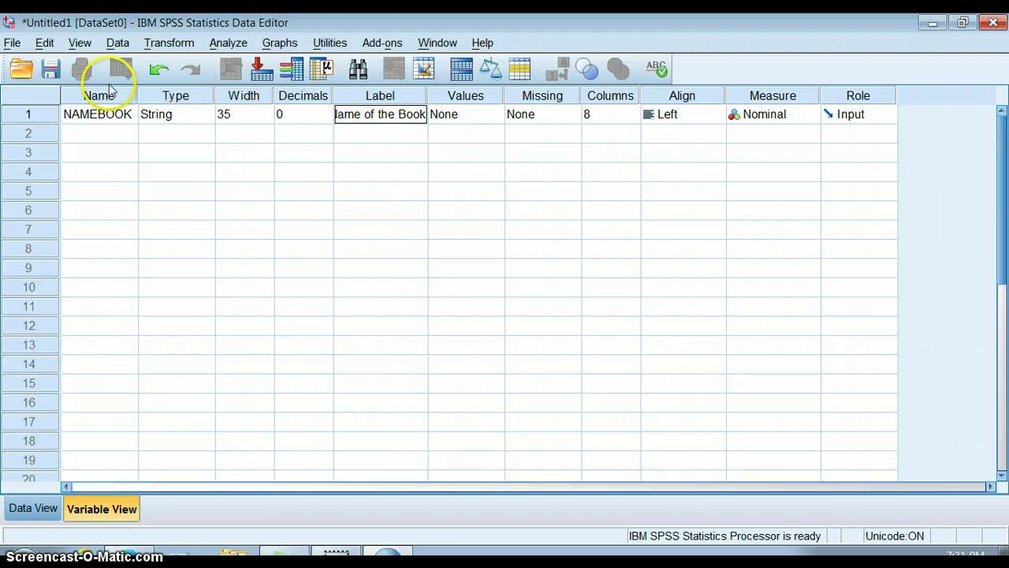
pyautogui.click(101, 115)
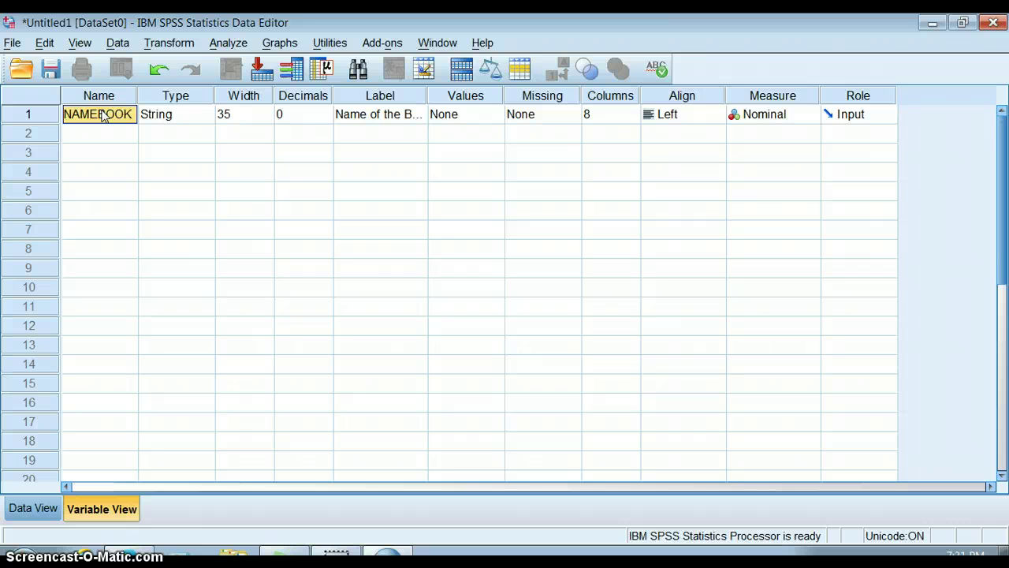
pyautogui.click(480, 123)
pyautogui.click(492, 118)
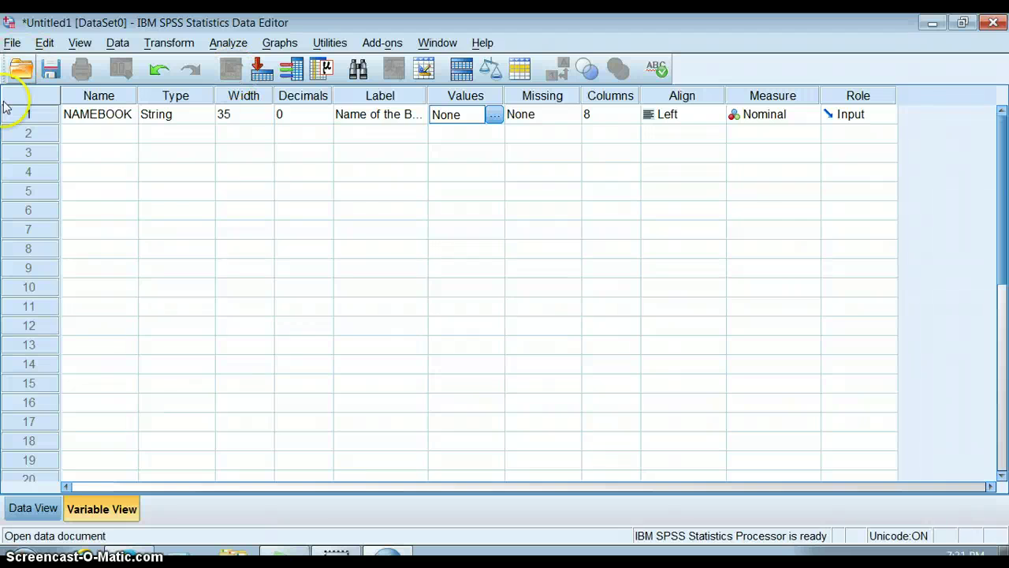
# Step: In Data View, enter "The Little Engine That Could" and "Good Night Moon" as the first two NAMEBOOK cases
pyautogui.click(27, 117)
pyautogui.doubleClick(28, 117)
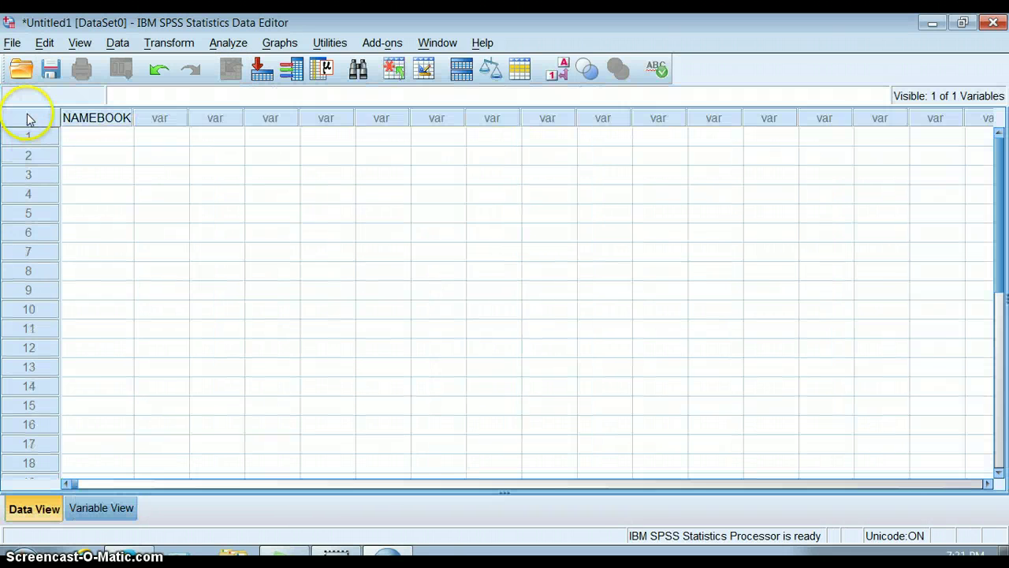
pyautogui.click(75, 138)
pyautogui.write('The')
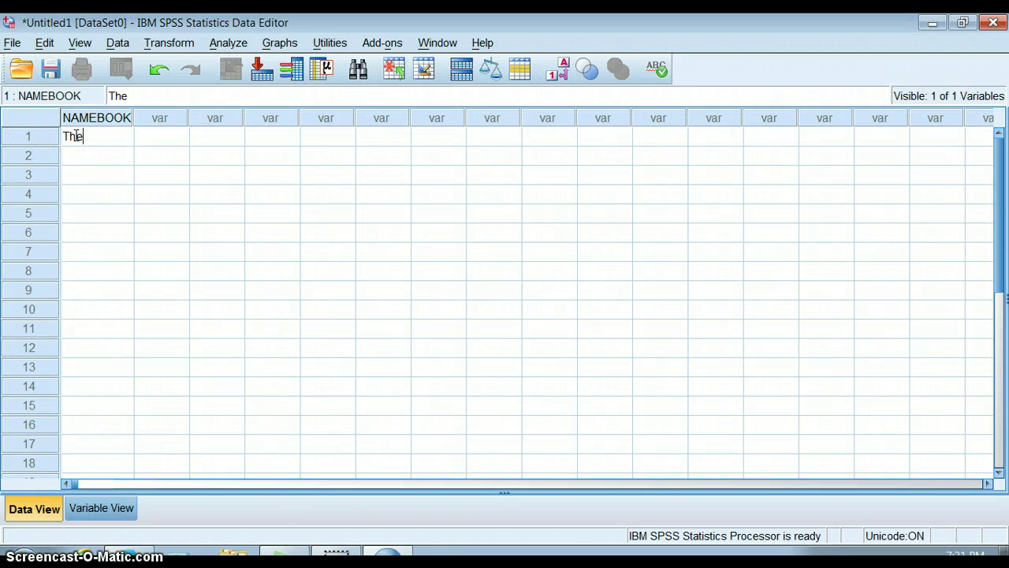
pyautogui.write(' Little Engine ')
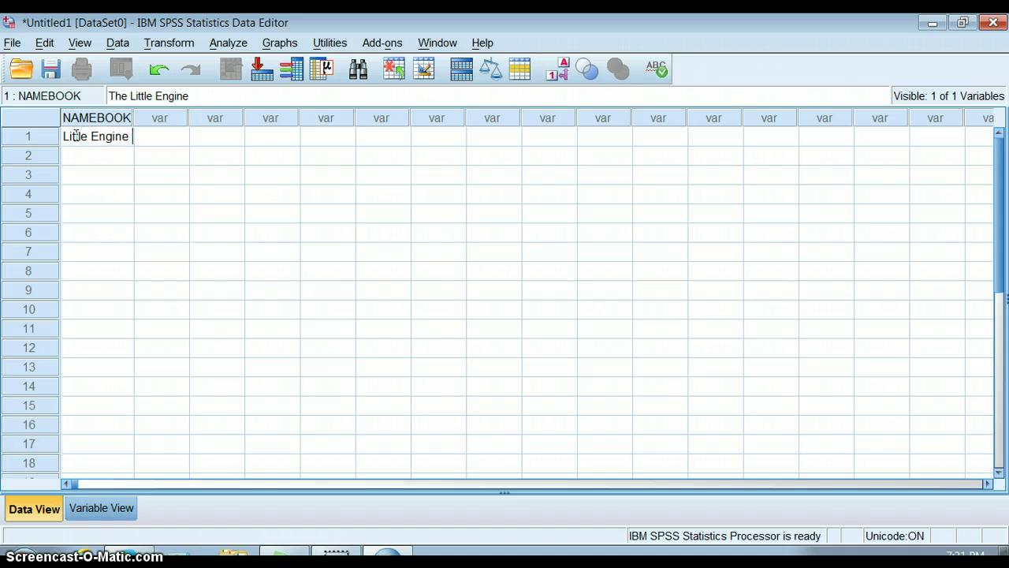
pyautogui.write('That Could')
pyautogui.press('Return')
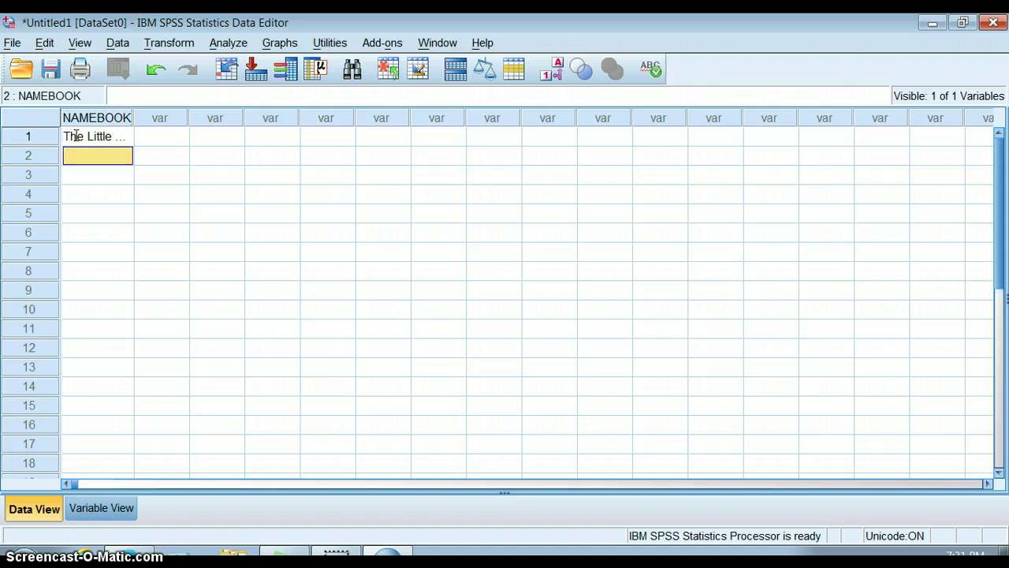
pyautogui.write('Good Night')
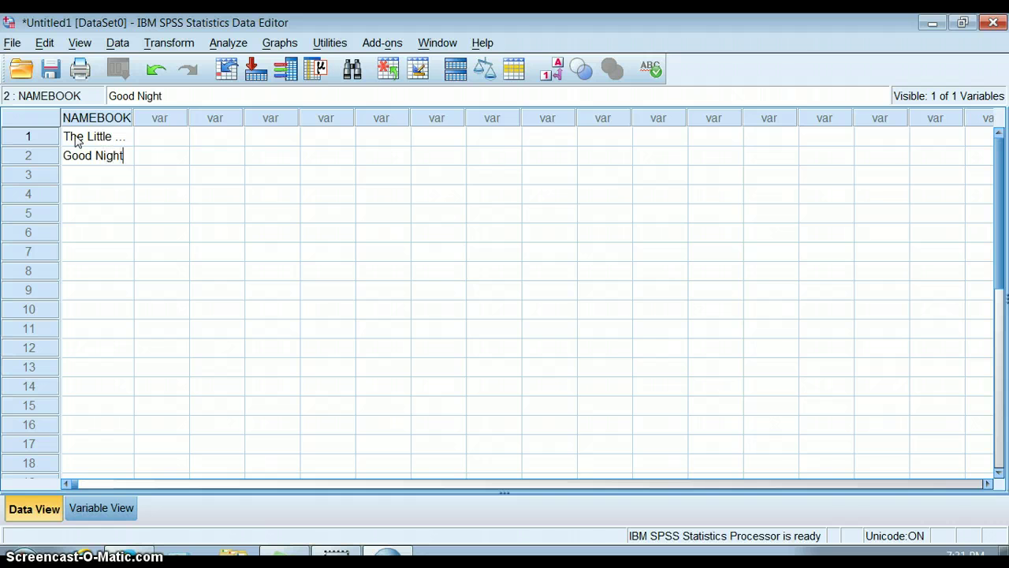
pyautogui.write(' Moon')
# Step: Return to Variable View and add a second variable named YEAR
pyautogui.doubleClick(78, 118)
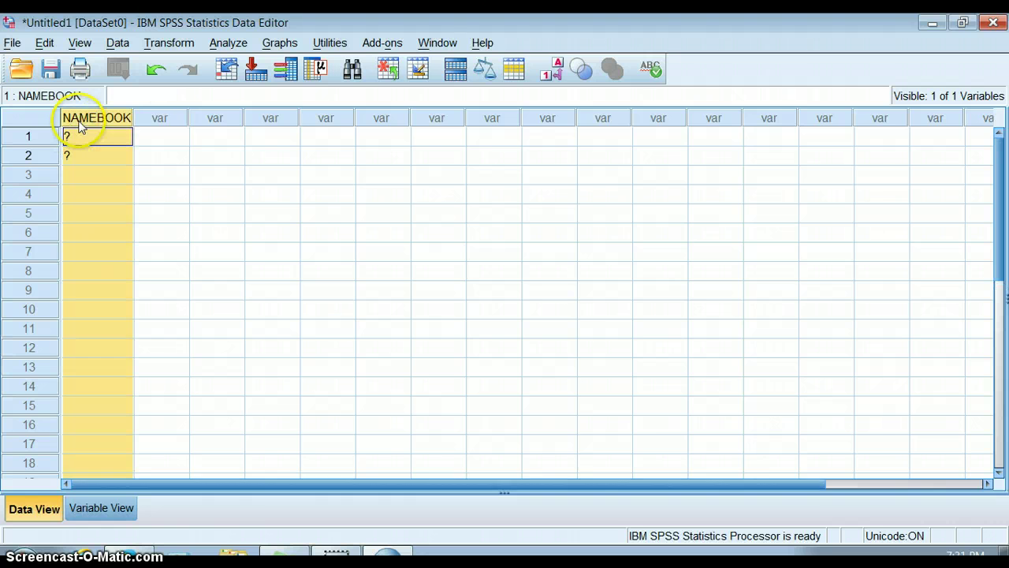
pyautogui.click(122, 136)
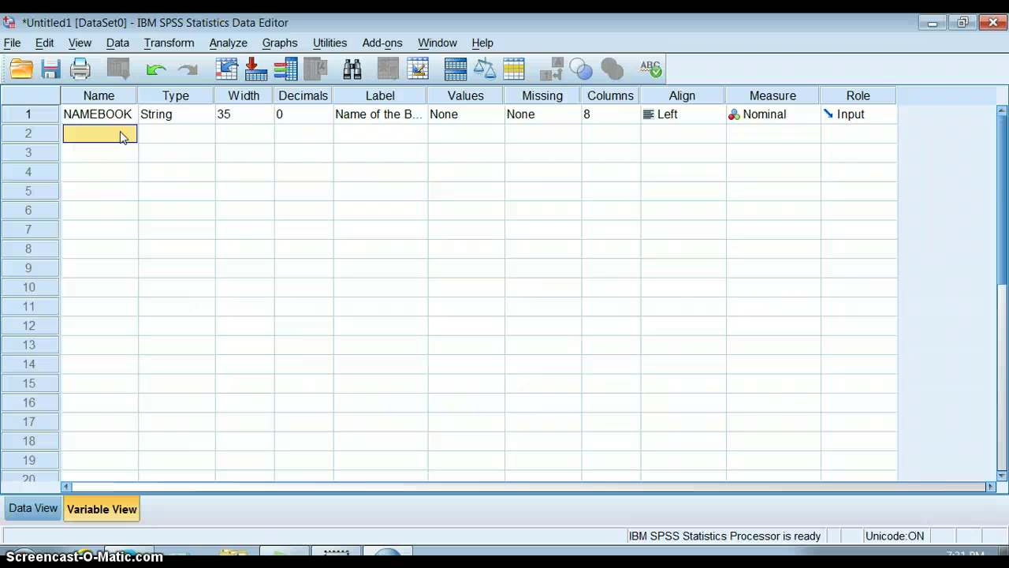
pyautogui.write('YEAR')
pyautogui.press('Tab')
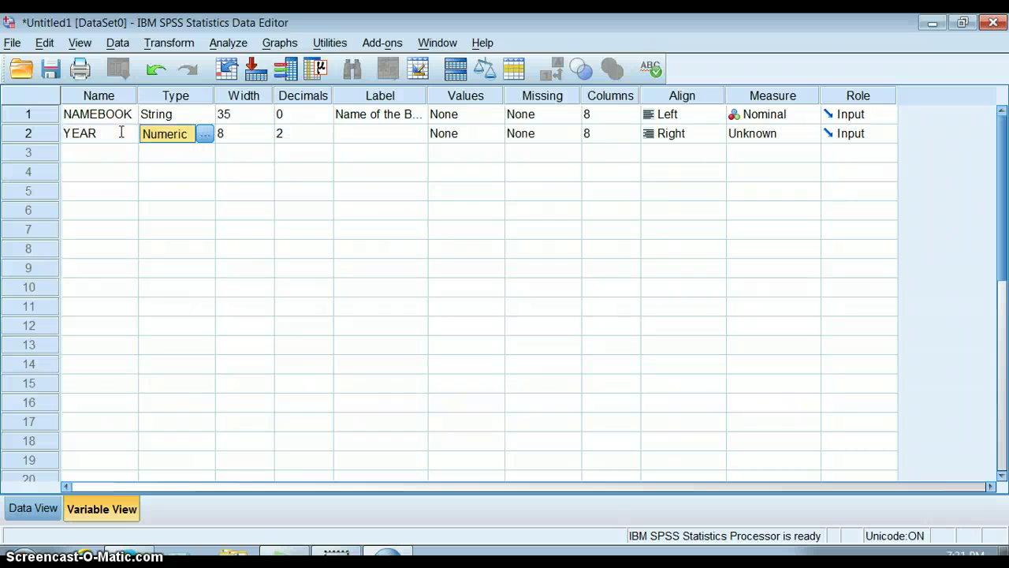
pyautogui.click(204, 133)
# Step: Label the YEAR variable "Year the Book is Published" and set its measurement level to Scale
pyautogui.click(360, 134)
pyautogui.write('Y')
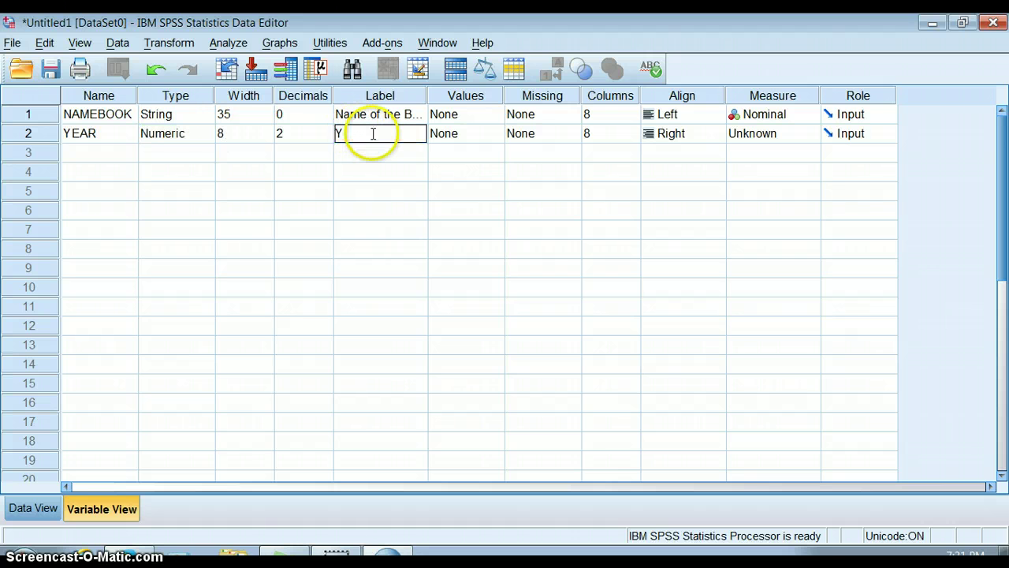
pyautogui.write('ear')
pyautogui.write(' the Book is')
pyautogui.write(' Published')
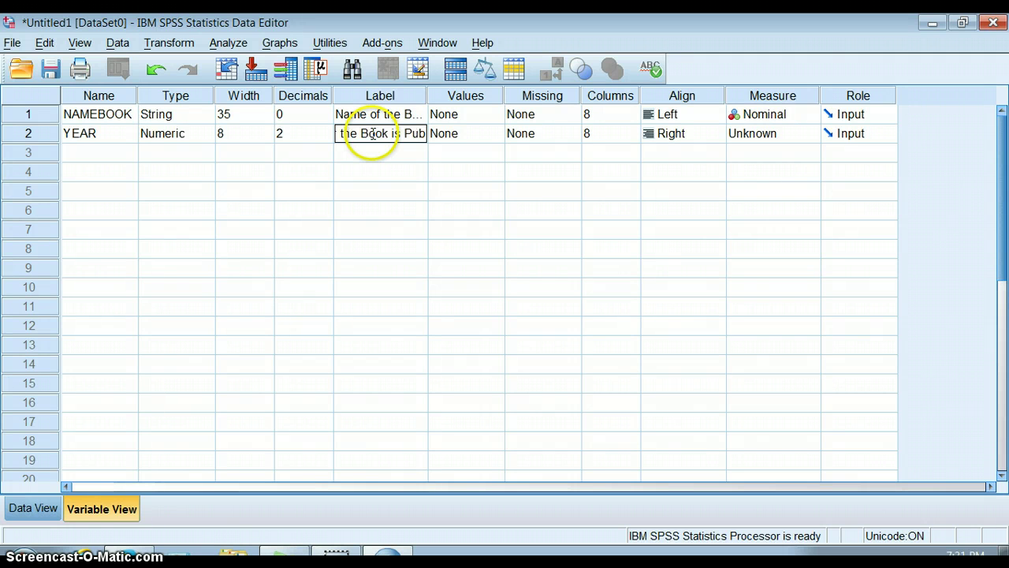
pyautogui.click(795, 136)
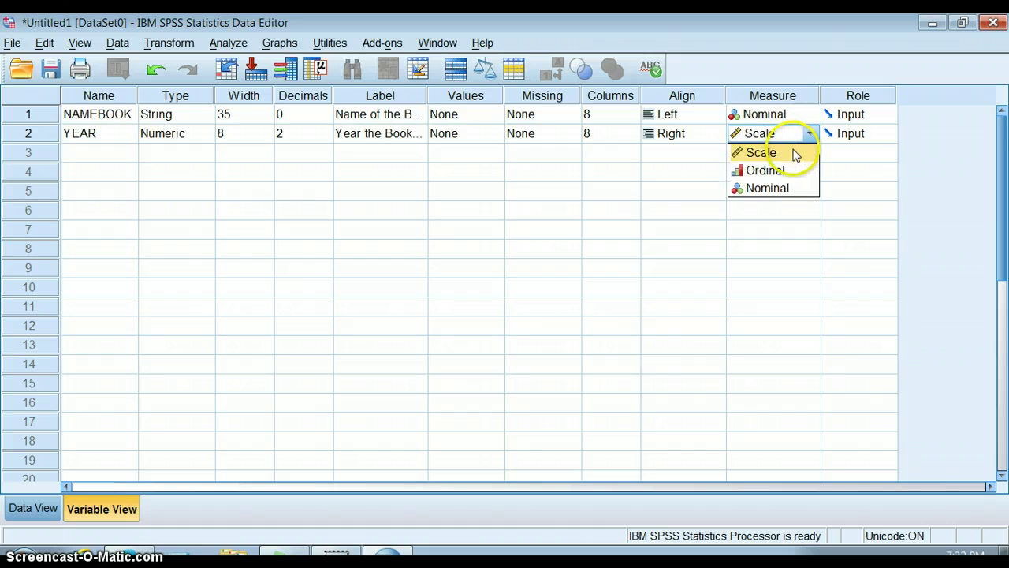
pyautogui.click(796, 156)
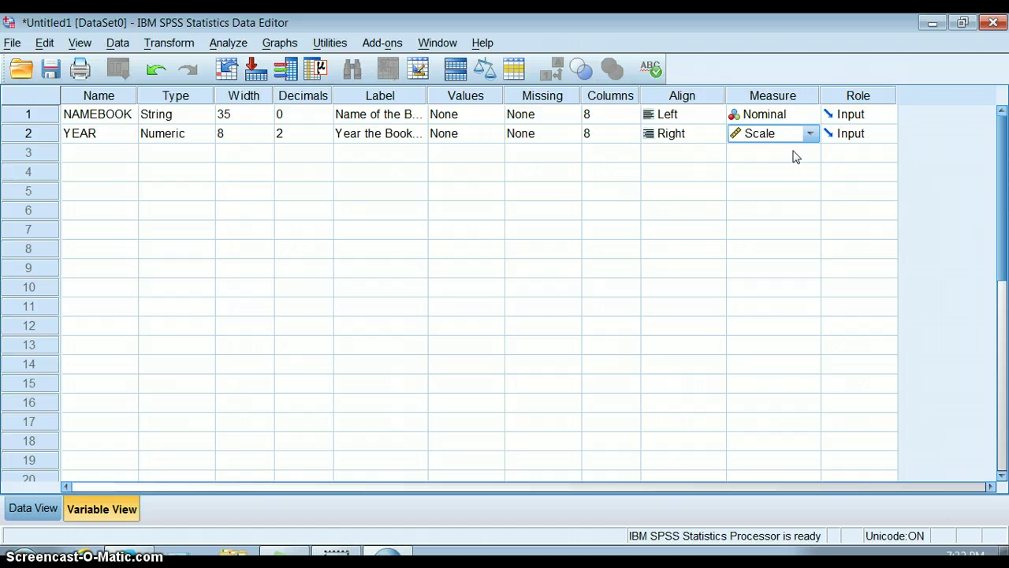
# Step: Add a third variable named GENRE below YEAR
pyautogui.click(101, 157)
pyautogui.write('GENRE')
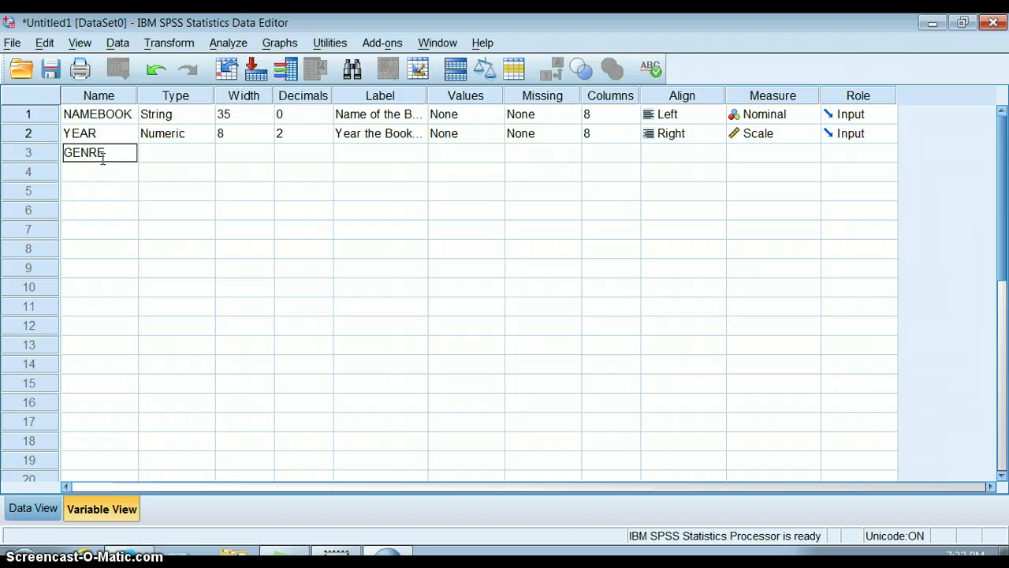
pyautogui.click(104, 157)
pyautogui.click(172, 161)
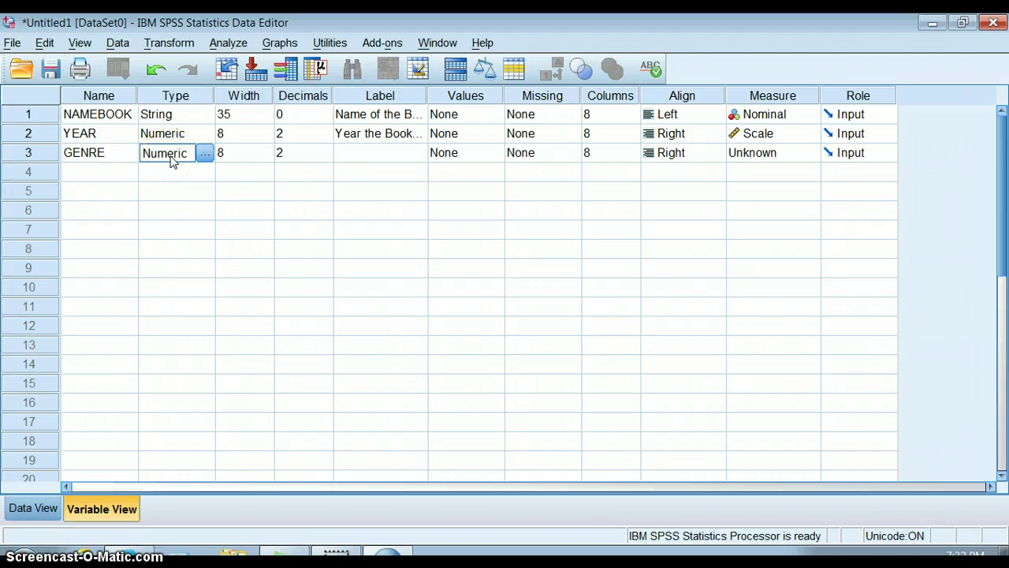
pyautogui.click(201, 154)
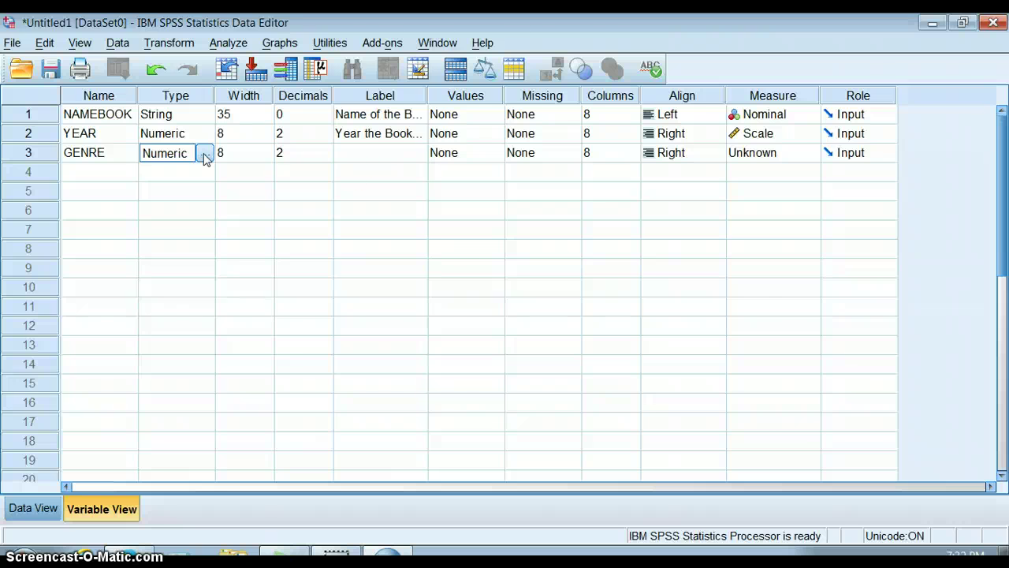
# Step: Give the GENRE variable the label "Genre of the Book"
pyautogui.click(382, 153)
pyautogui.write('Genre')
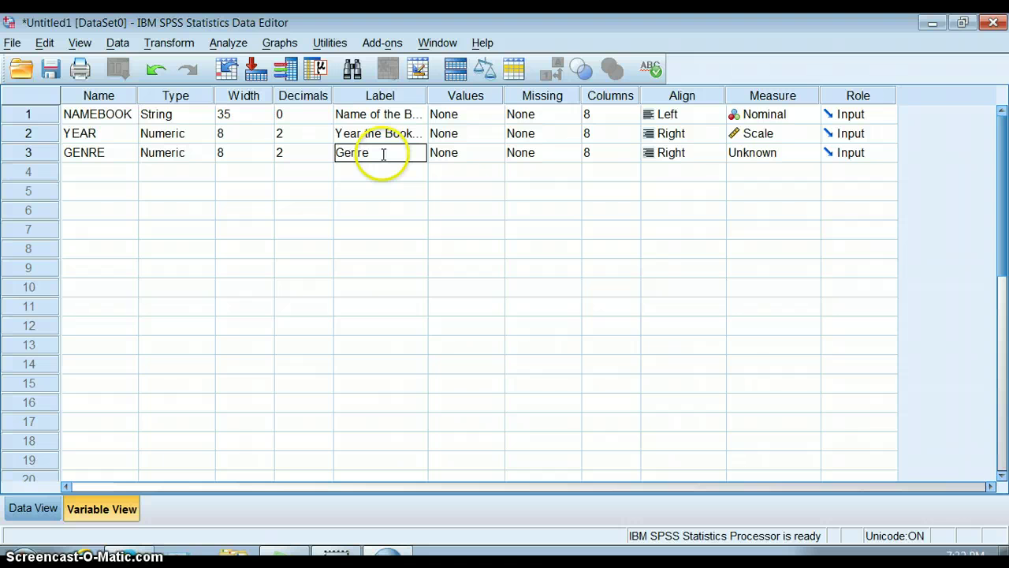
pyautogui.write(' of the Book')
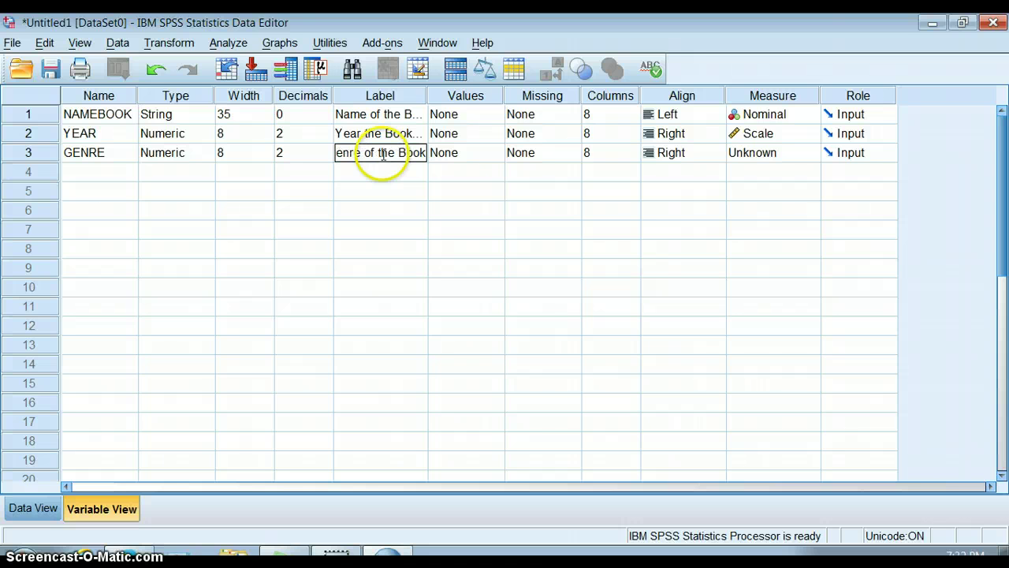
pyautogui.click(479, 158)
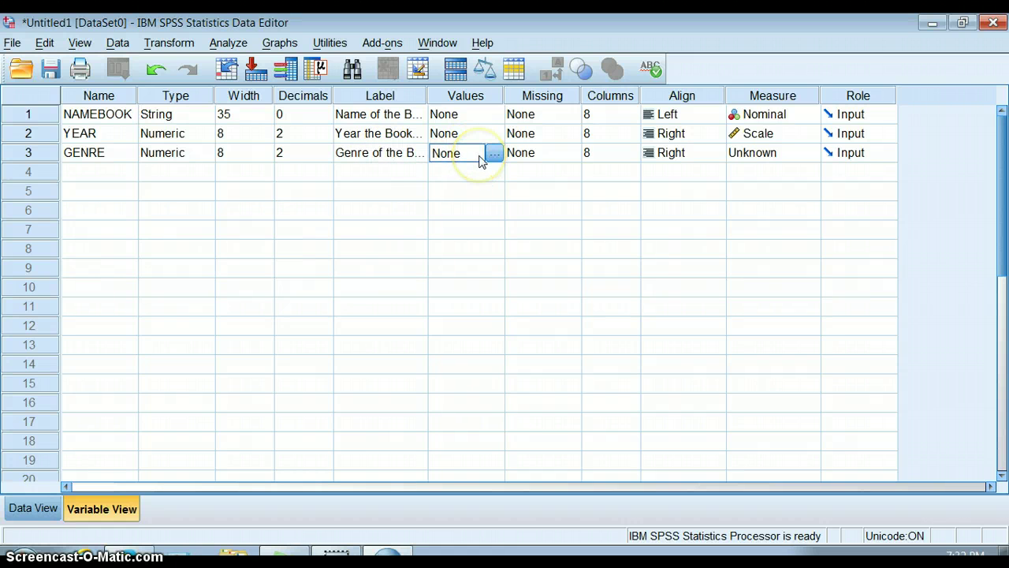
# Step: Add value labels to GENRE for 1 as "Fairy Tale" and 2 as "Animal Story"
pyautogui.click(491, 157)
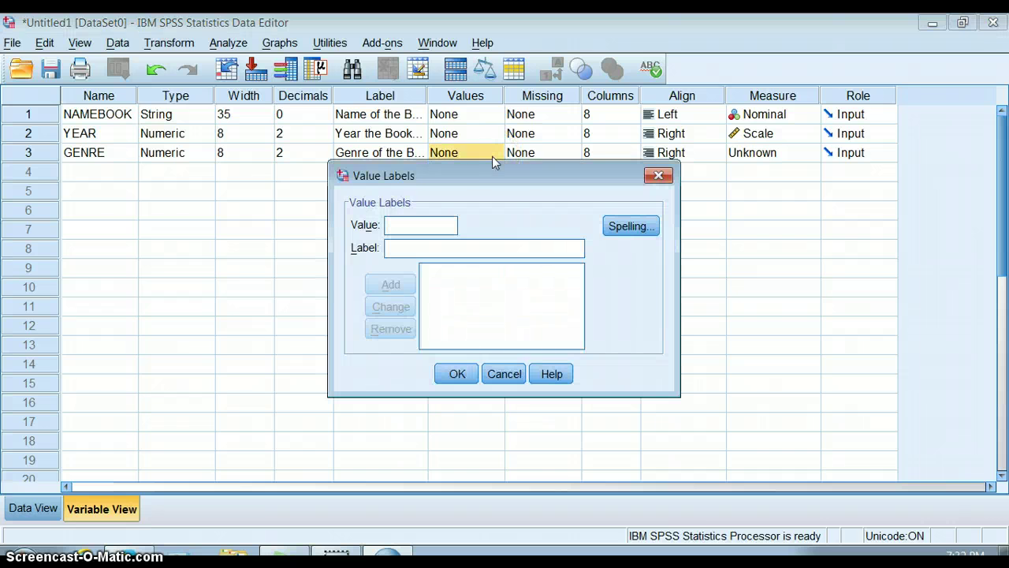
pyautogui.click(507, 202)
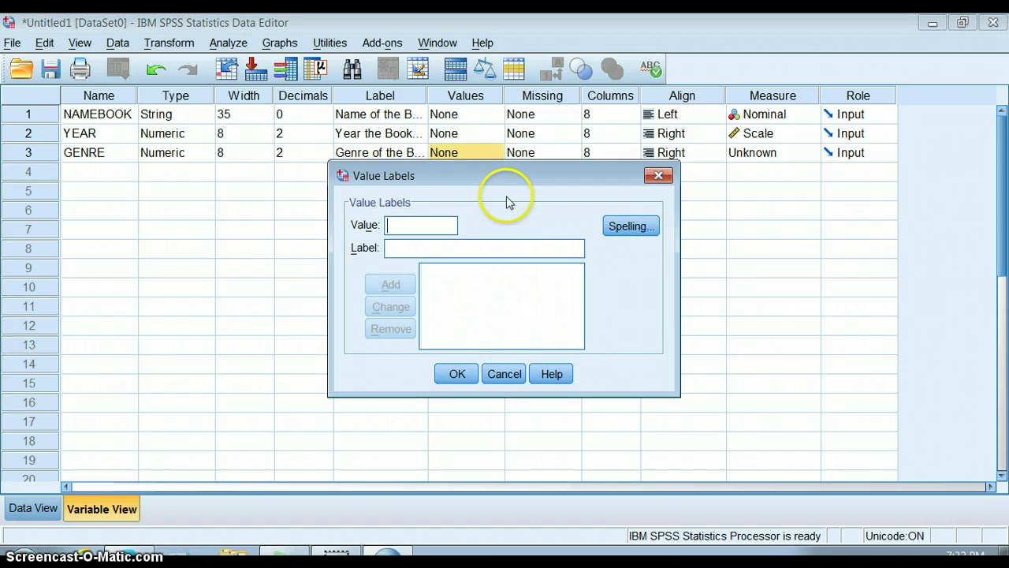
pyautogui.click(423, 253)
pyautogui.write('Fairy Tale')
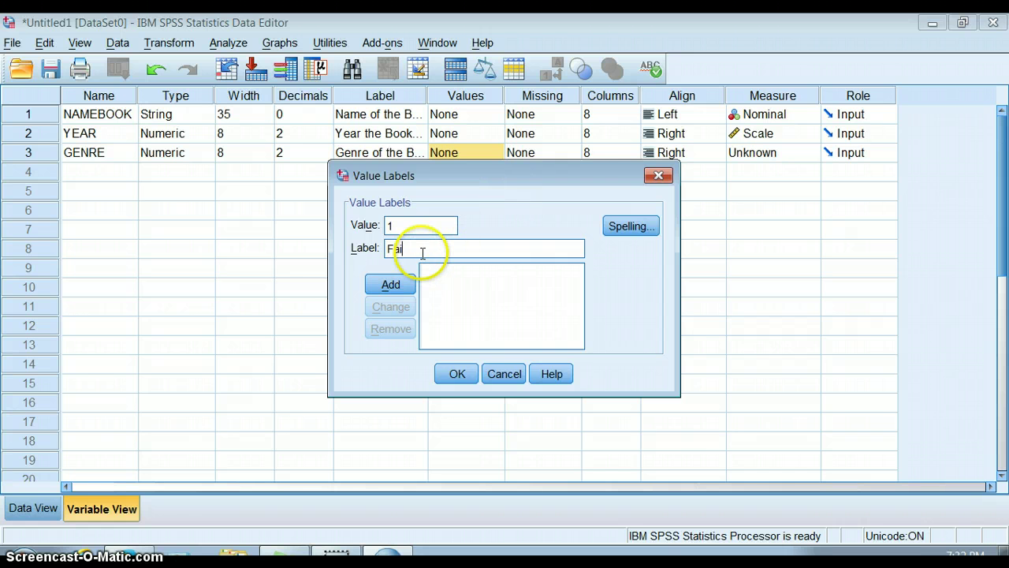
pyautogui.click(393, 291)
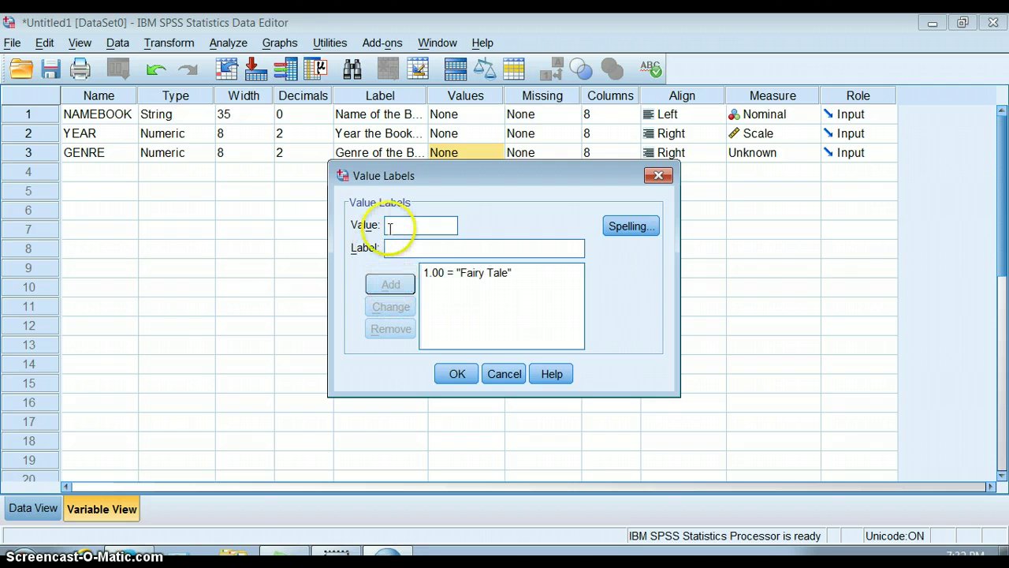
pyautogui.click(407, 246)
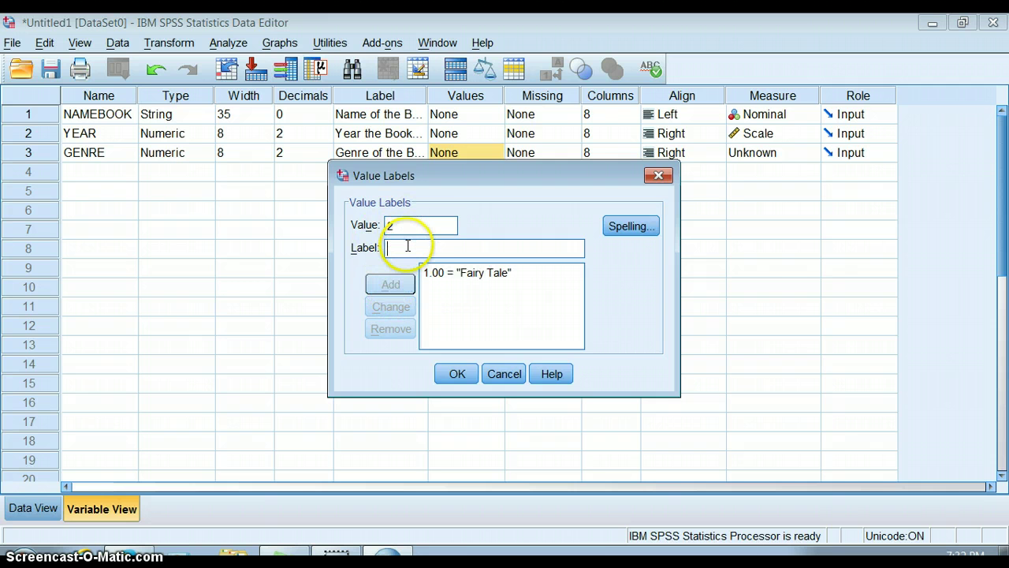
pyautogui.write('Animal Story')
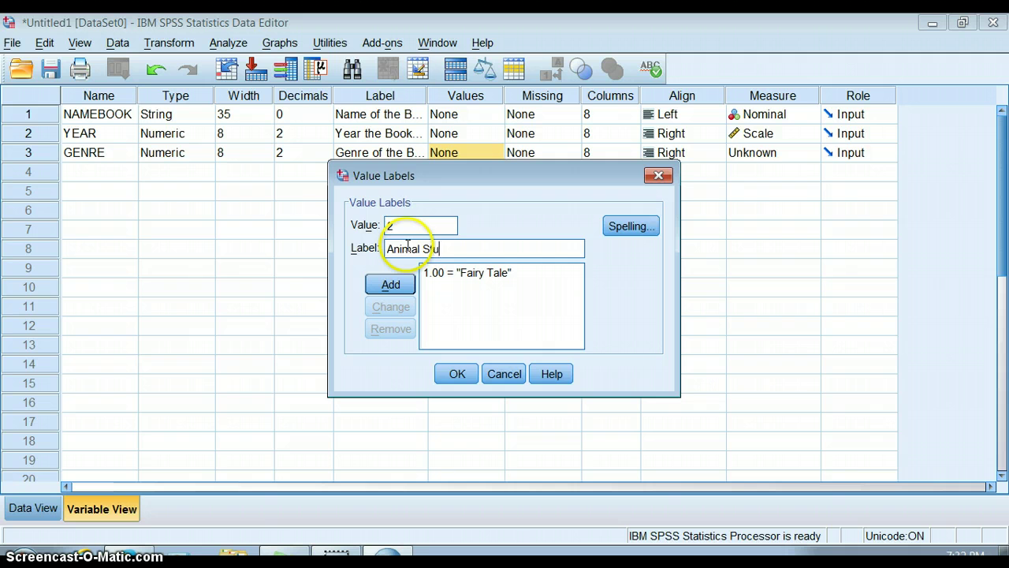
pyautogui.click(390, 284)
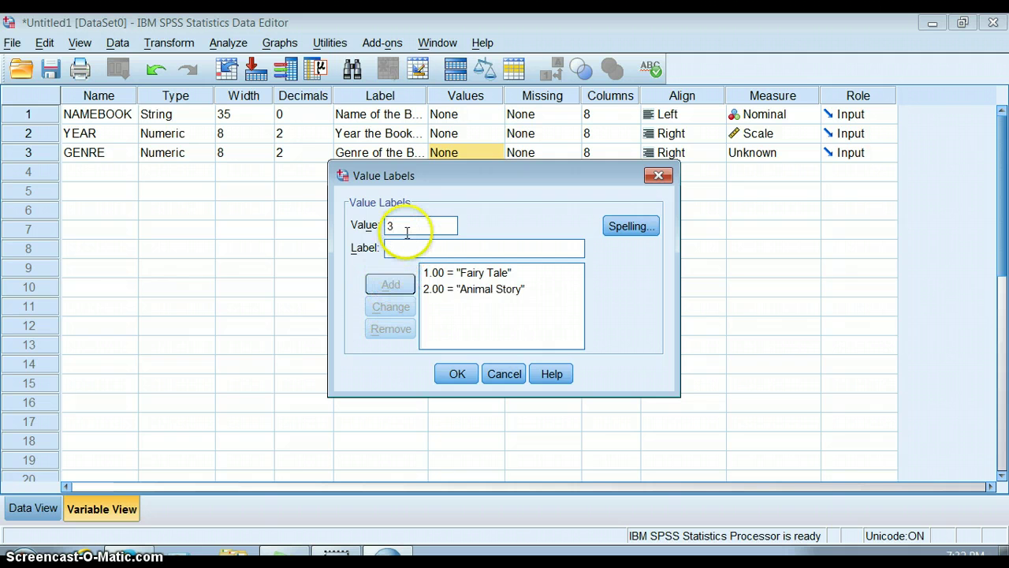
# Step: Add a third GENRE value label, assigning "Real Life Story" to value 3
pyautogui.click(406, 248)
pyautogui.write('real')
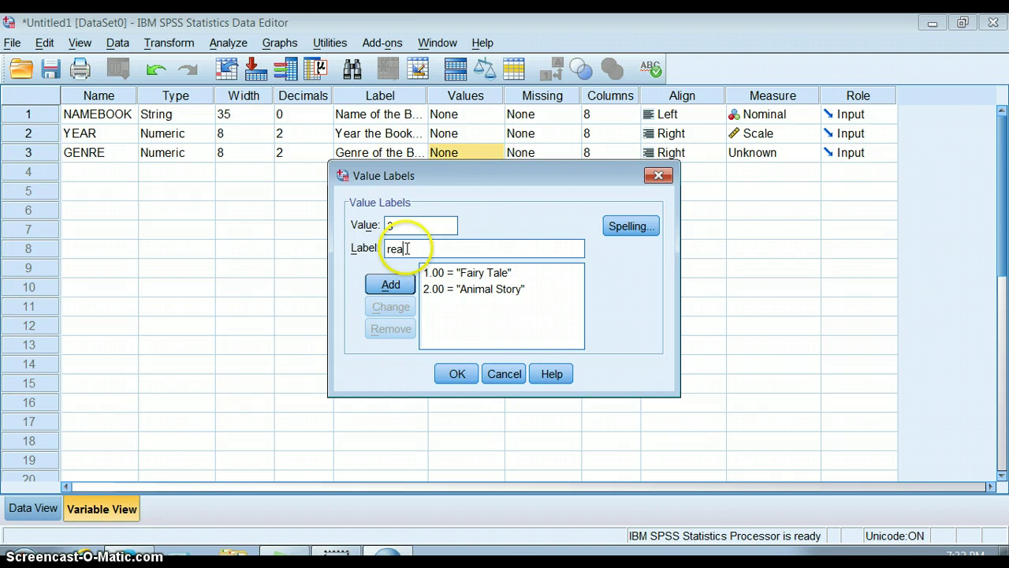
pyautogui.press('BackSpace')
pyautogui.press('BackSpace')
pyautogui.press('BackSpace')
pyautogui.write('Real Life Story')
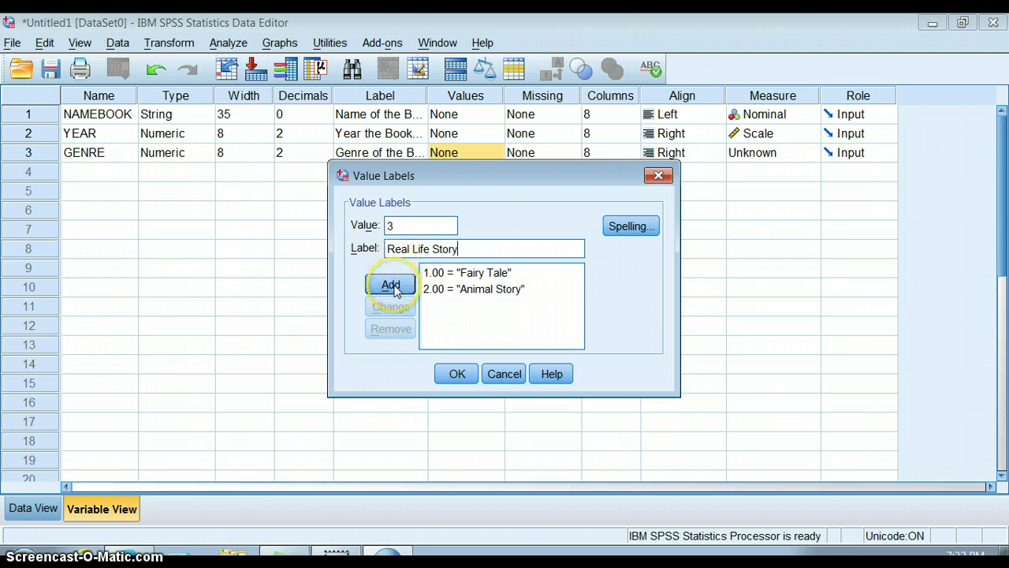
pyautogui.click(393, 287)
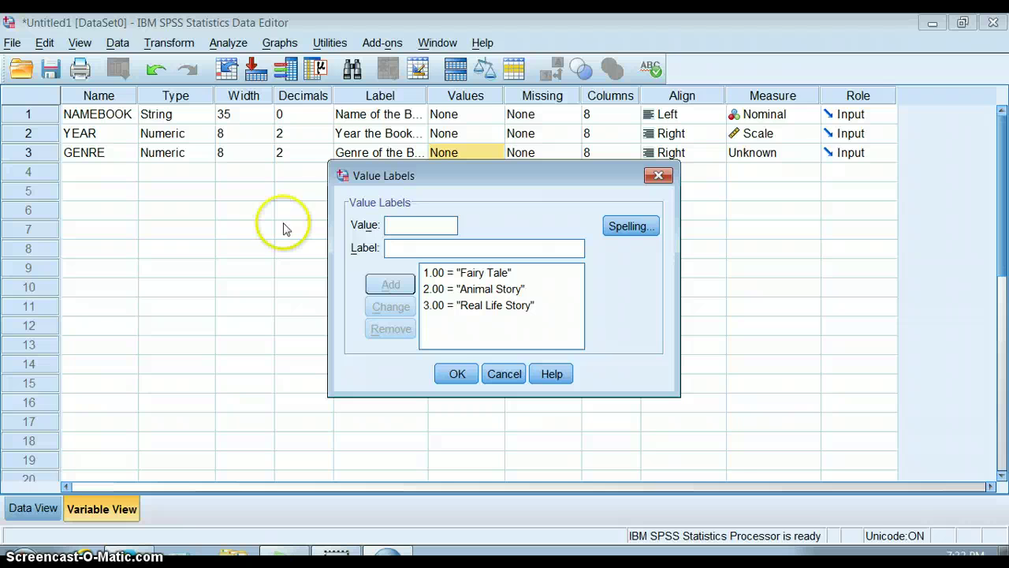
# Step: Reword the label of GENRE value 2 to stories about animals and apply the value labels
pyautogui.click(473, 290)
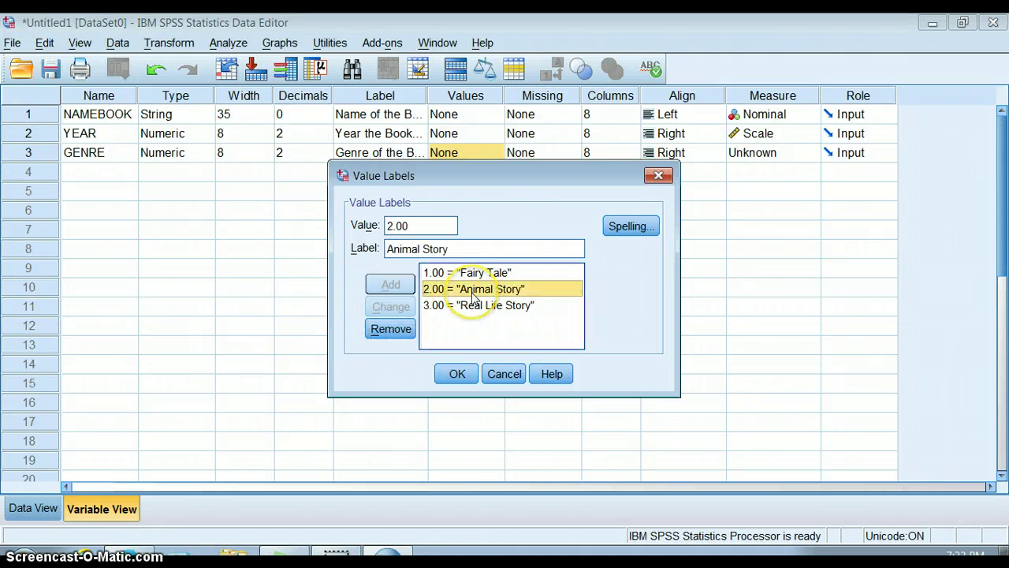
pyautogui.click(455, 247)
pyautogui.press('BackSpace')
pyautogui.press('BackSpace')
pyautogui.press('BackSpace')
pyautogui.press('BackSpace')
pyautogui.press('BackSpace')
pyautogui.press('BackSpace')
pyautogui.press('BackSpace')
pyautogui.press('BackSpace')
pyautogui.press('BackSpace')
pyautogui.press('BackSpace')
pyautogui.press('BackSpace')
pyautogui.press('BackSpace')
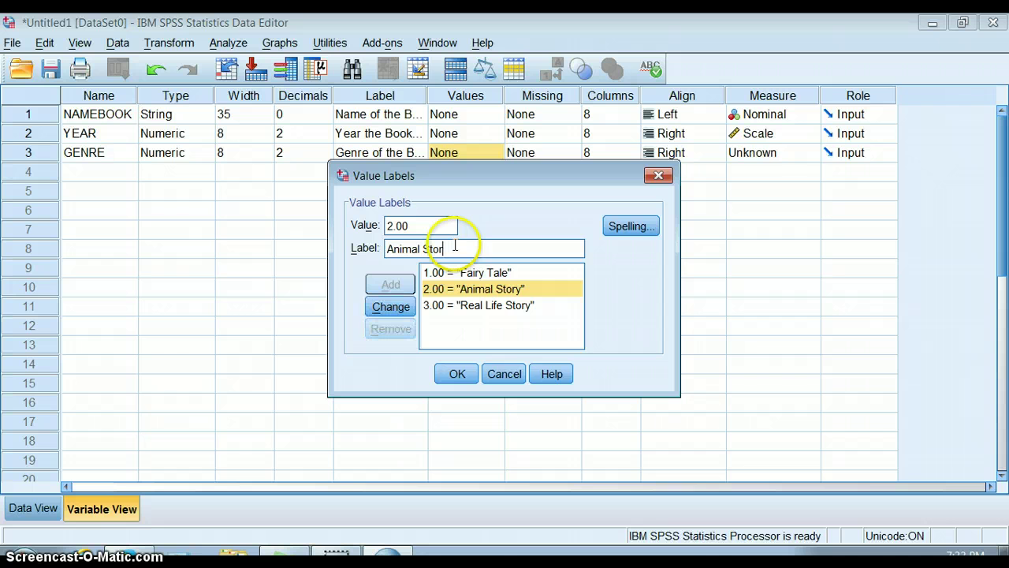
pyautogui.write('Stories About A')
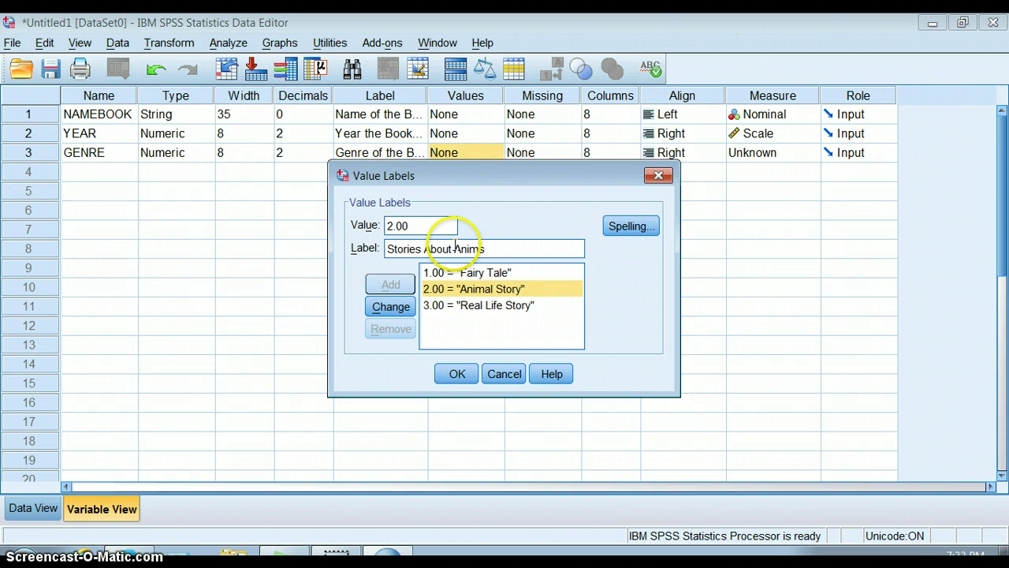
pyautogui.click(392, 306)
pyautogui.click(455, 372)
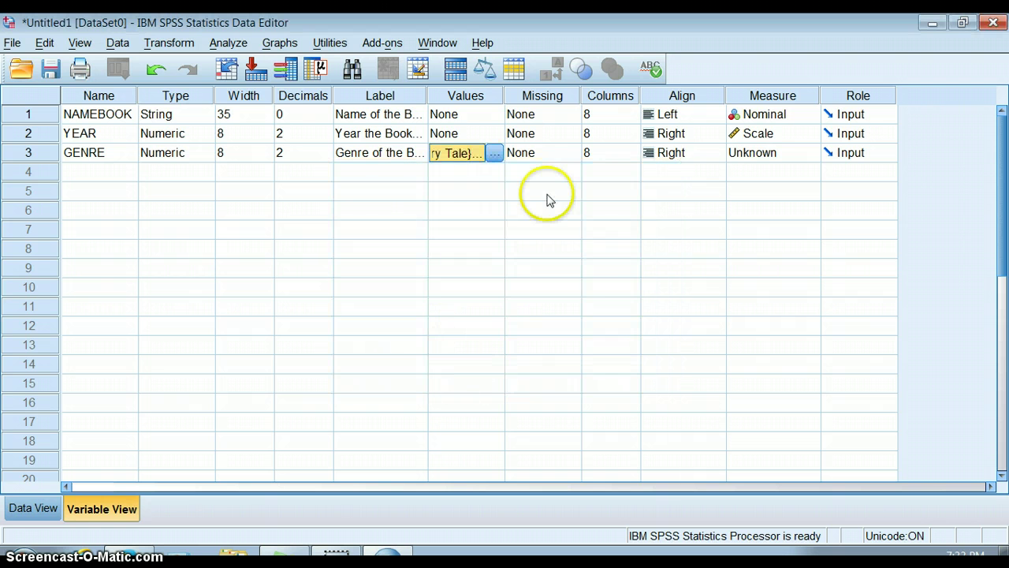
# Step: Define 98 and 99 as discrete missing values for GENRE and set its measurement level to Nominal
pyautogui.click(536, 154)
pyautogui.click(567, 153)
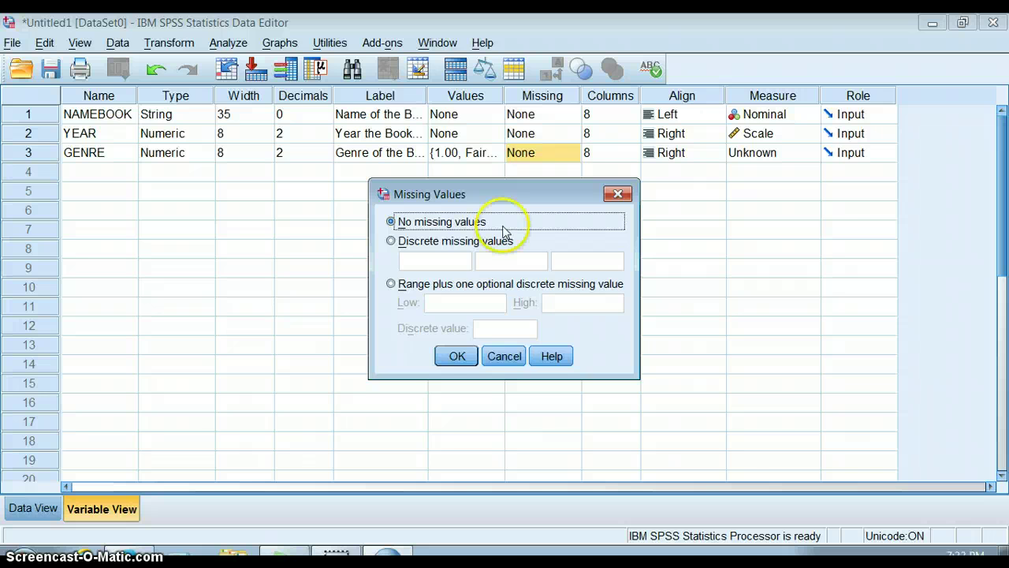
pyautogui.click(394, 240)
pyautogui.click(416, 261)
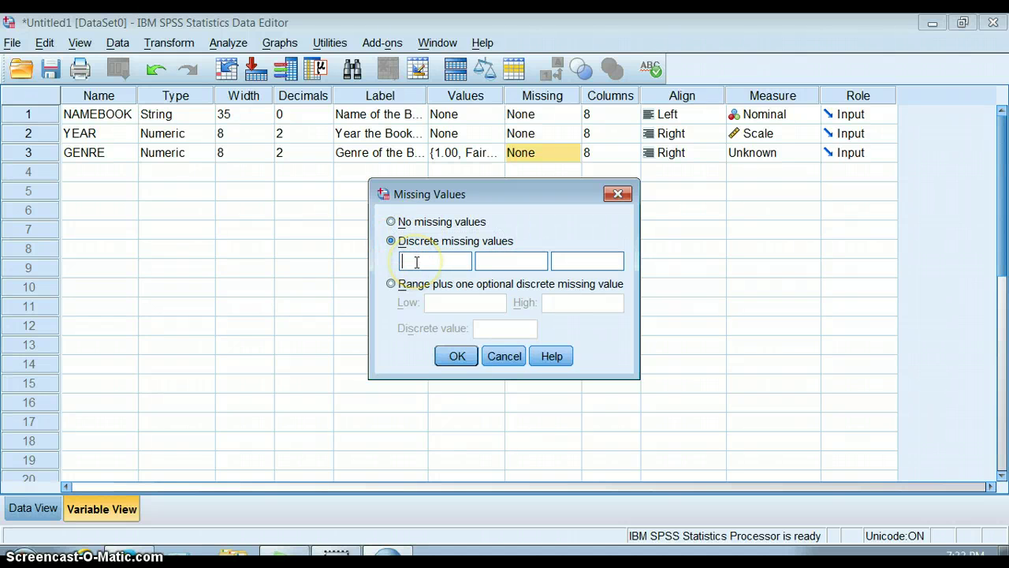
pyautogui.write('98')
pyautogui.click(485, 262)
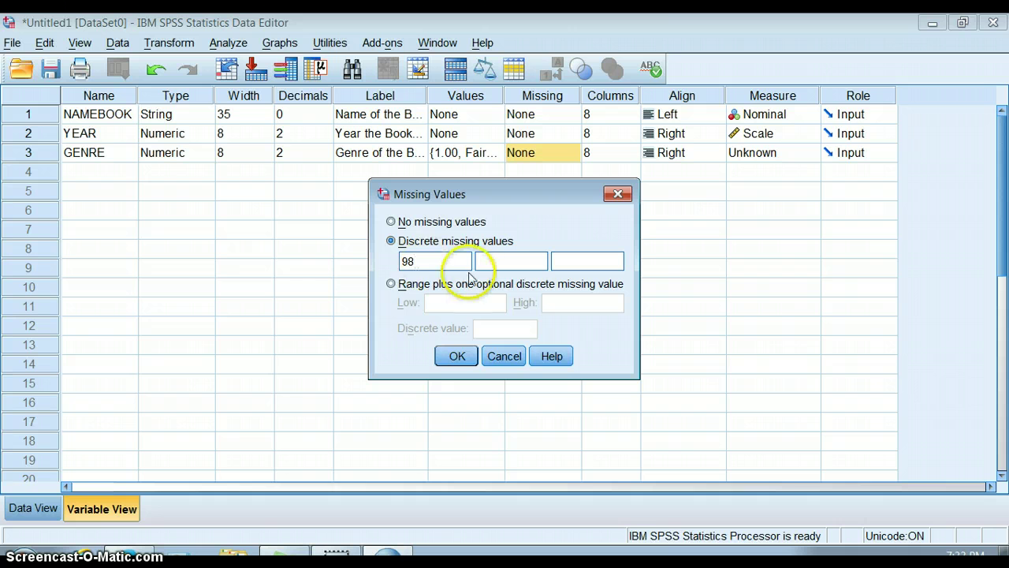
pyautogui.write('99')
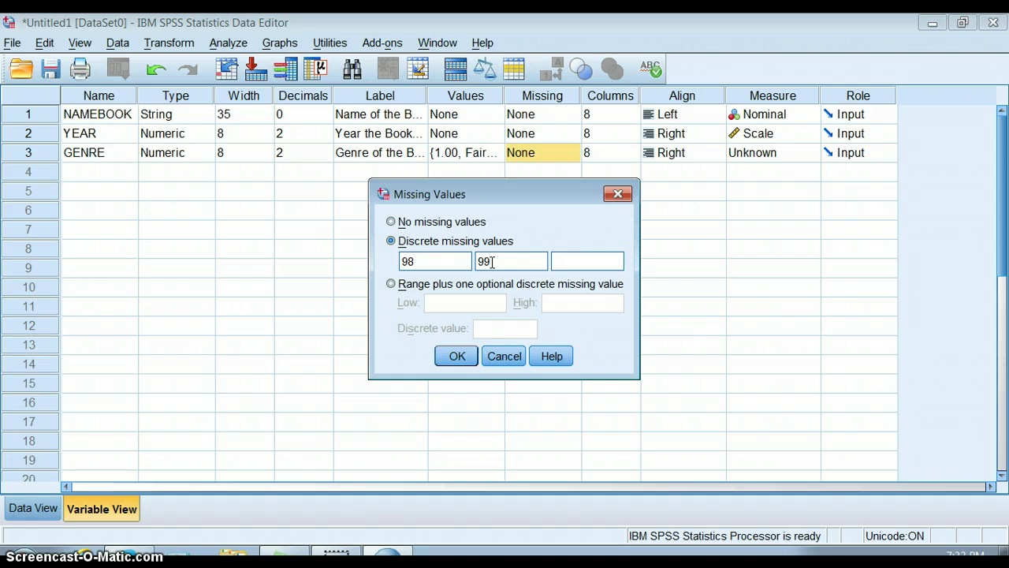
pyautogui.click(457, 355)
pyautogui.click(778, 155)
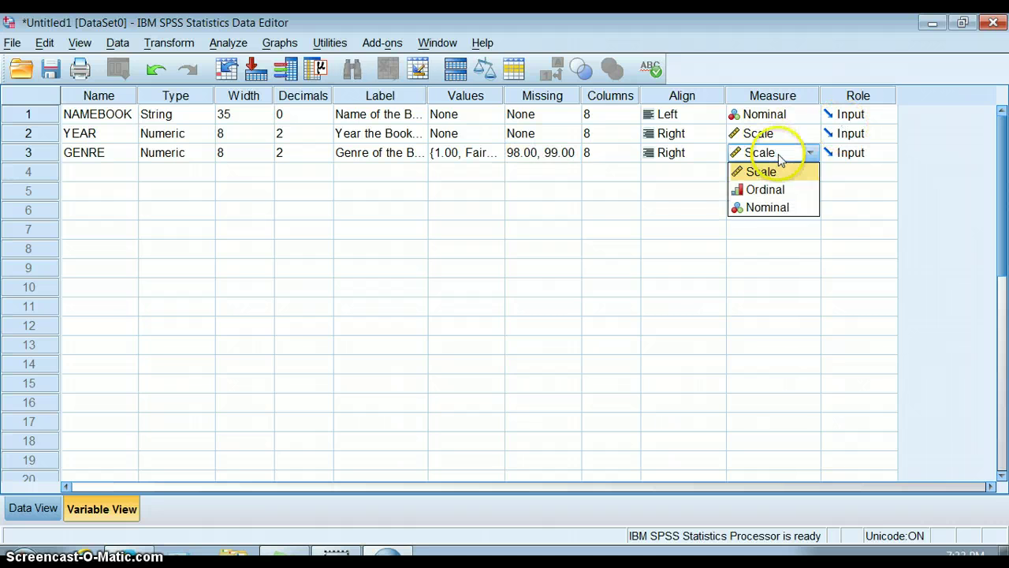
pyautogui.click(777, 207)
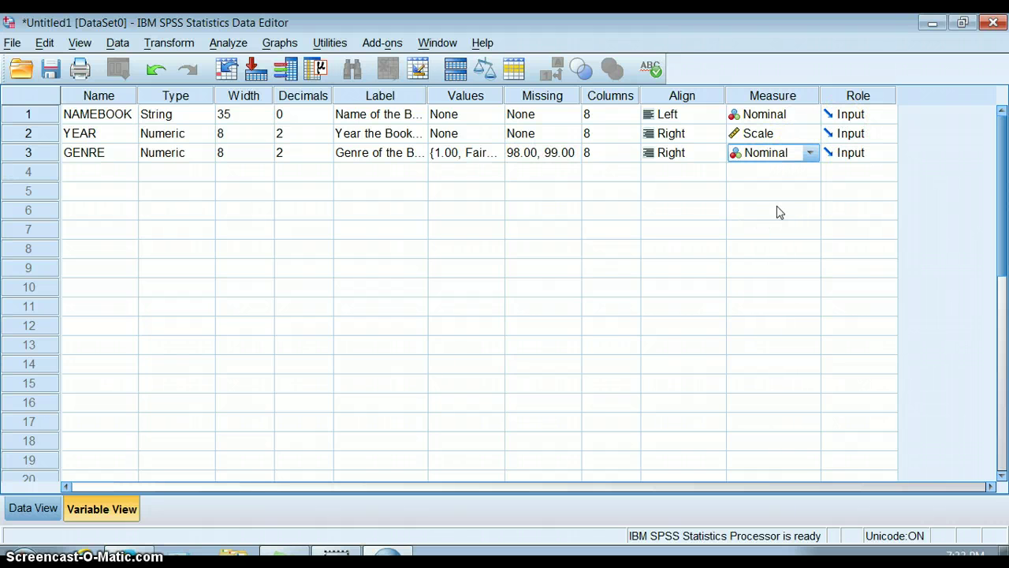
# Step: Add a fourth variable named GENDERED with the label "How gendered the book is"
pyautogui.click(110, 180)
pyautogui.write('G')
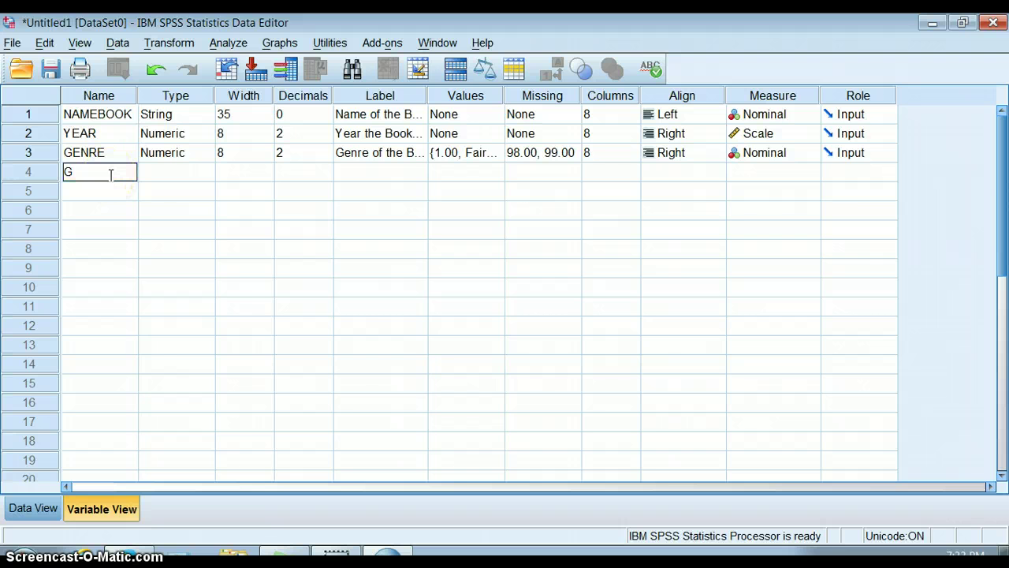
pyautogui.write('ENDERED')
pyautogui.press('Tab')
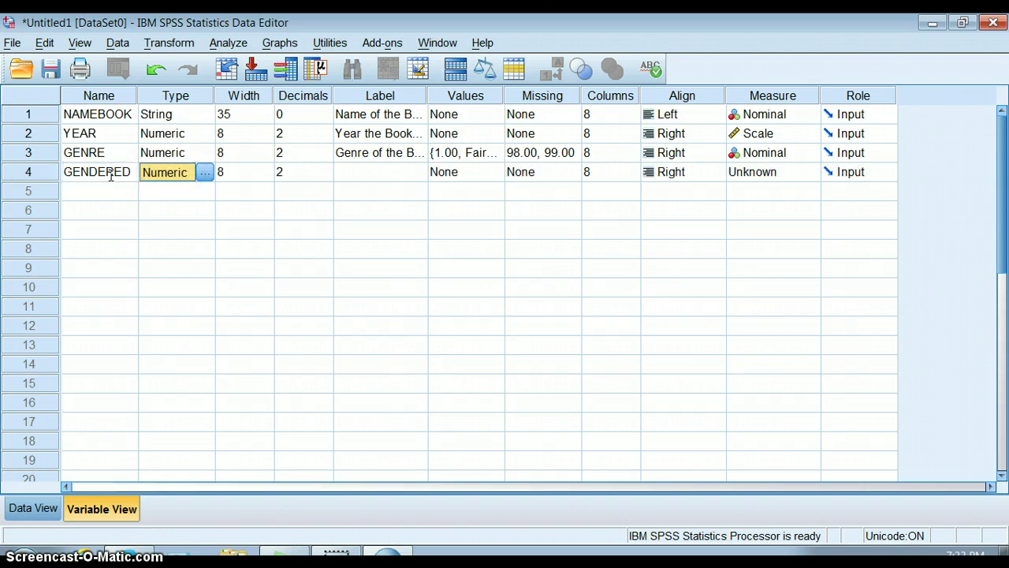
pyautogui.click(349, 174)
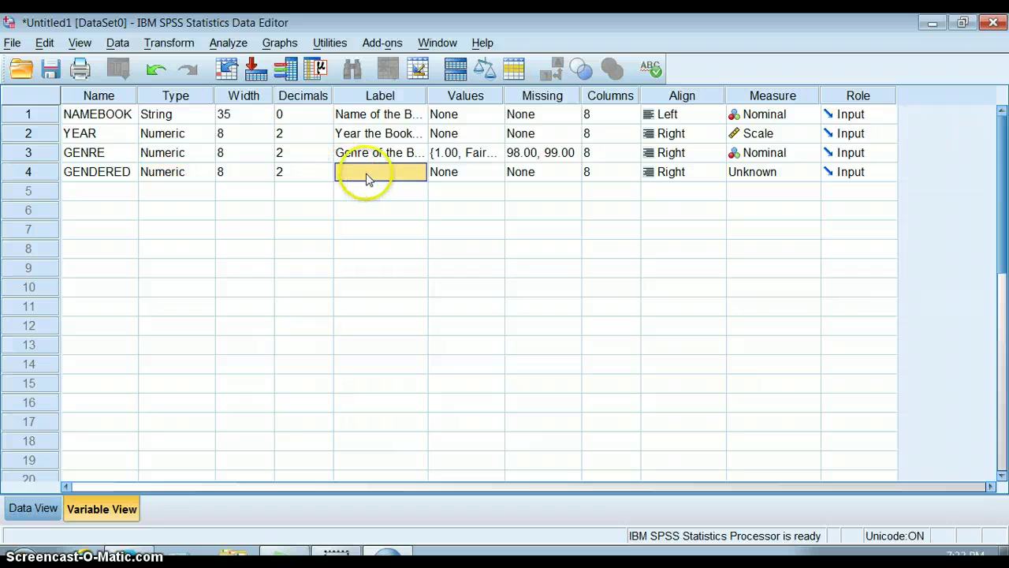
pyautogui.write('How gen')
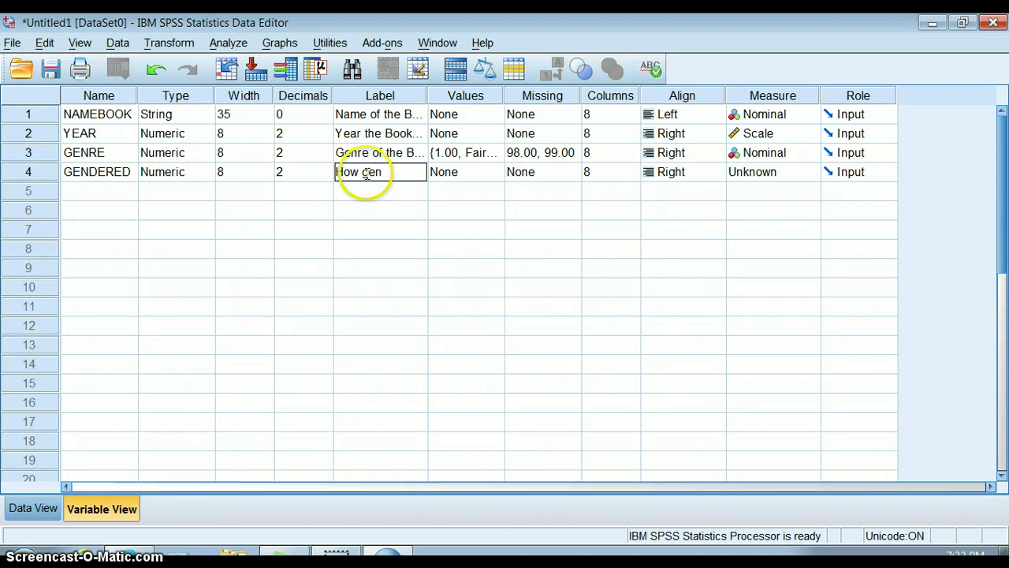
pyautogui.write('dered the book is')
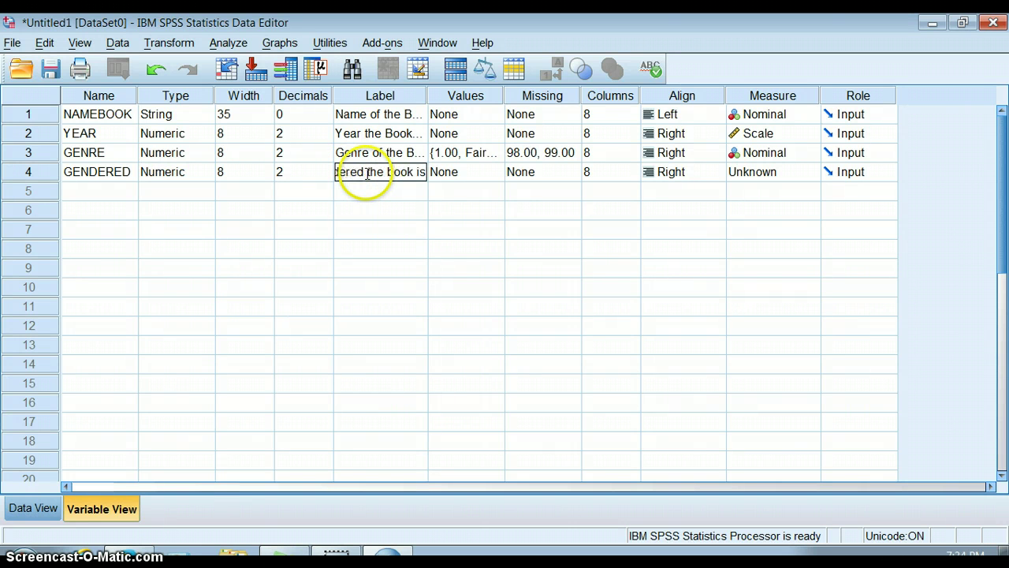
# Step: Add a value label to GENDERED that defines 1 as "Extremely Gendered"
pyautogui.click(472, 173)
pyautogui.click(497, 172)
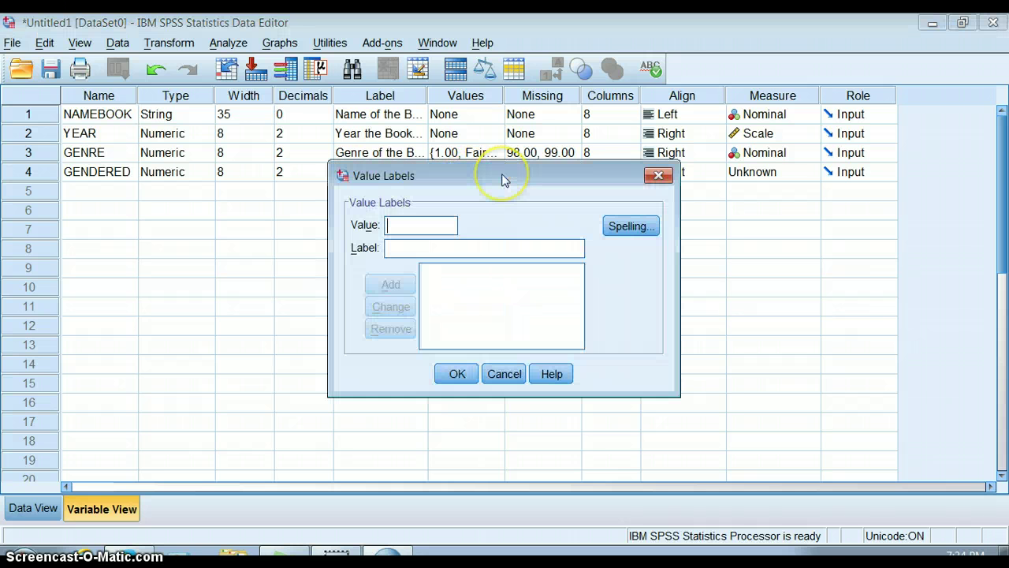
pyautogui.write('1Extremeley')
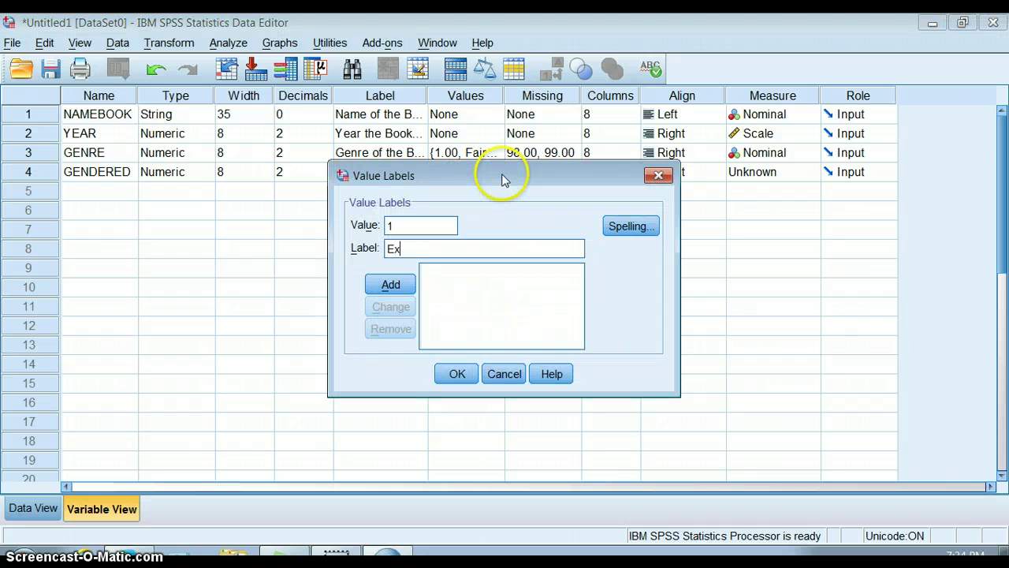
pyautogui.press('BackSpace')
pyautogui.press('BackSpace')
pyautogui.write('y Gendered')
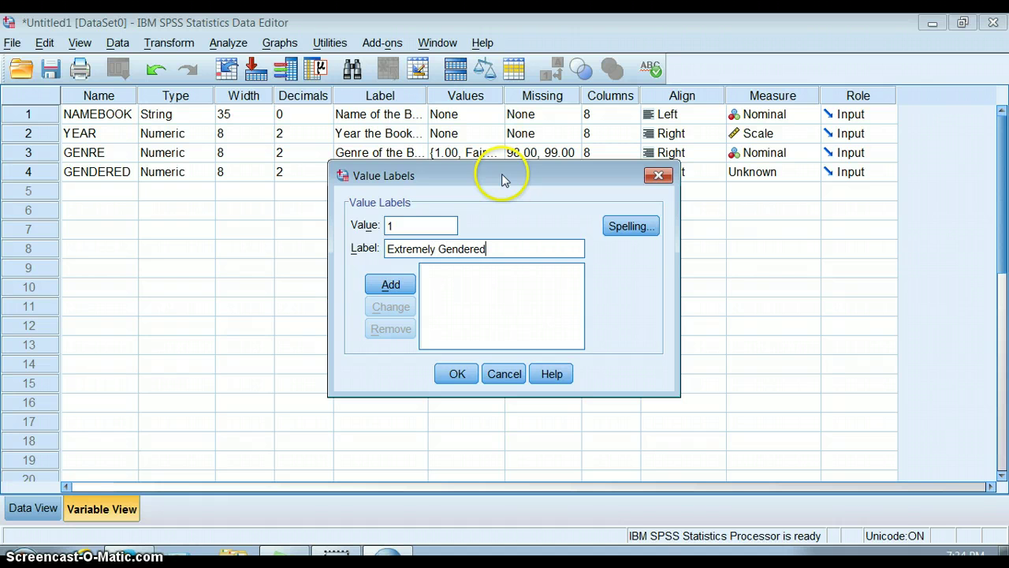
pyautogui.click(395, 287)
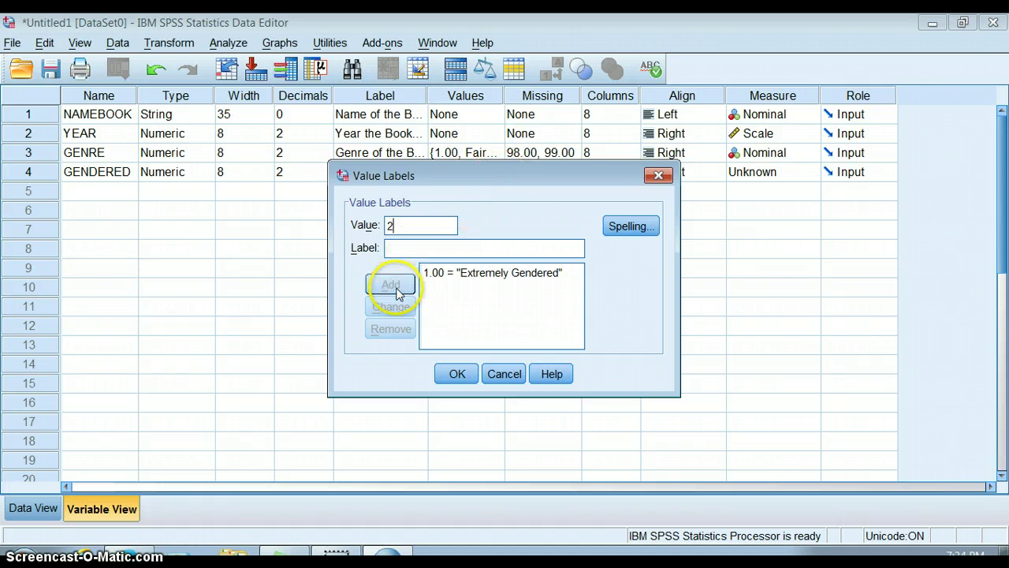
# Step: Add a second GENDERED value label that defines 2 as "Somewhat Gendered"
pyautogui.click(397, 249)
pyautogui.write('S')
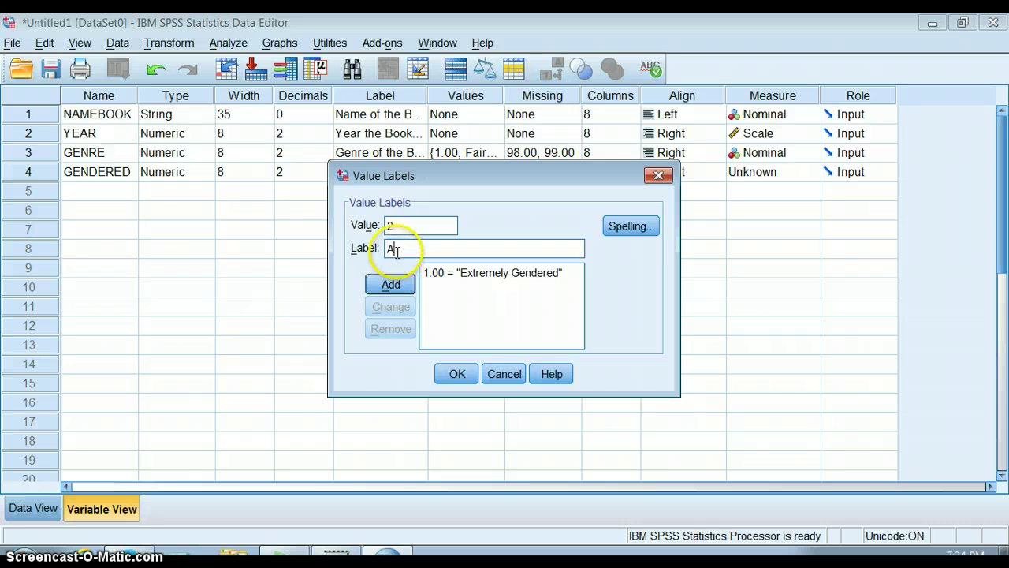
pyautogui.press('BackSpace')
pyautogui.write('Somewhat Gendered')
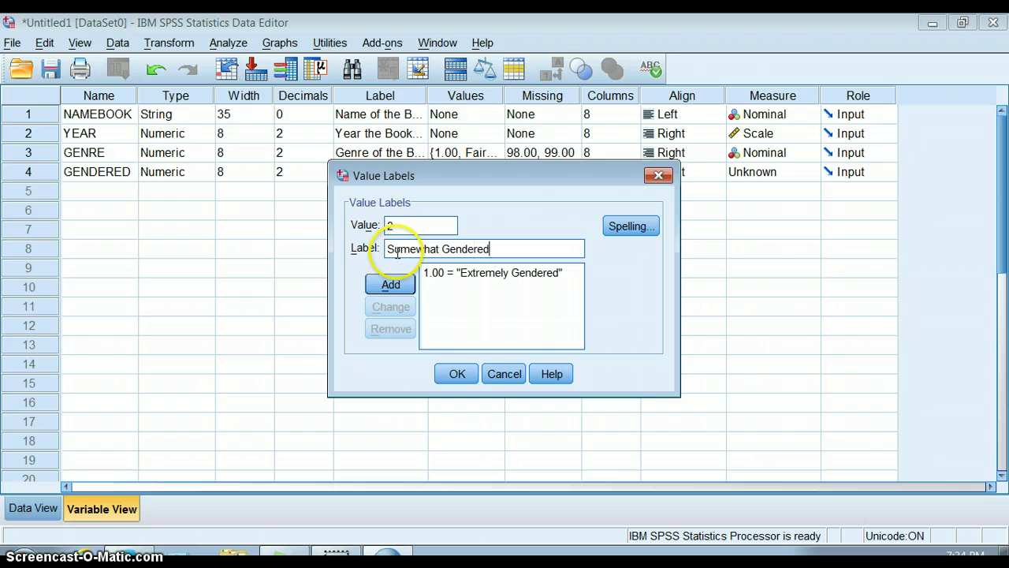
pyautogui.click(391, 284)
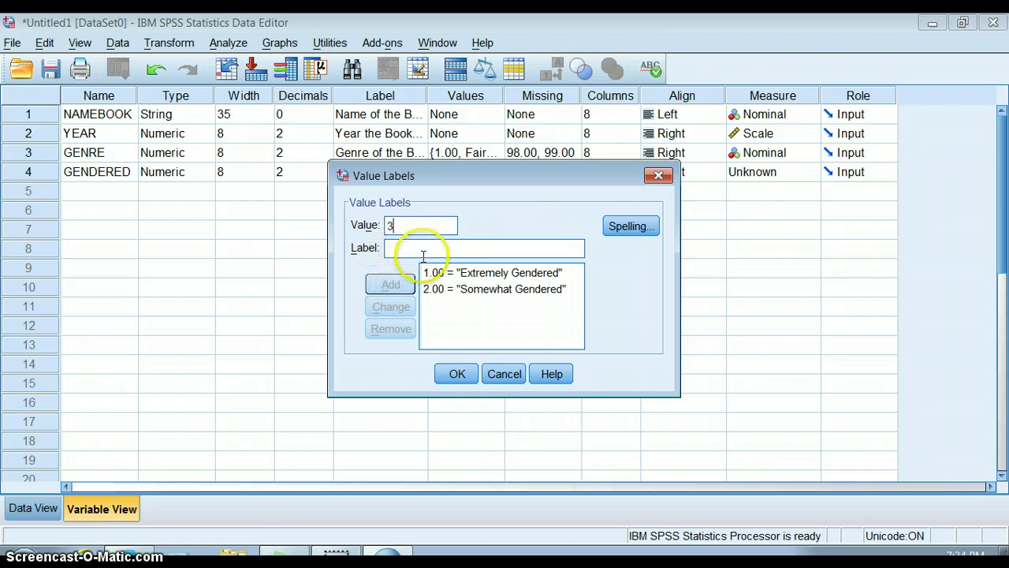
# Step: Add the GENDERED value labels 3 as "A Little Gendered" and 4 as "Gender Neutral", then accept the label set
pyautogui.click(409, 250)
pyautogui.write('A ')
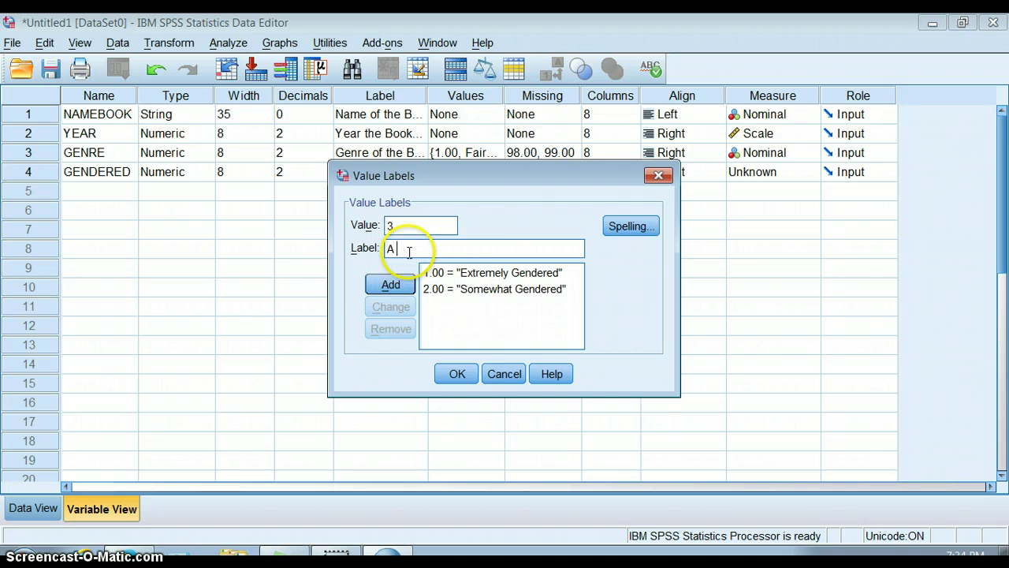
pyautogui.write('Little Gendered')
pyautogui.click(390, 285)
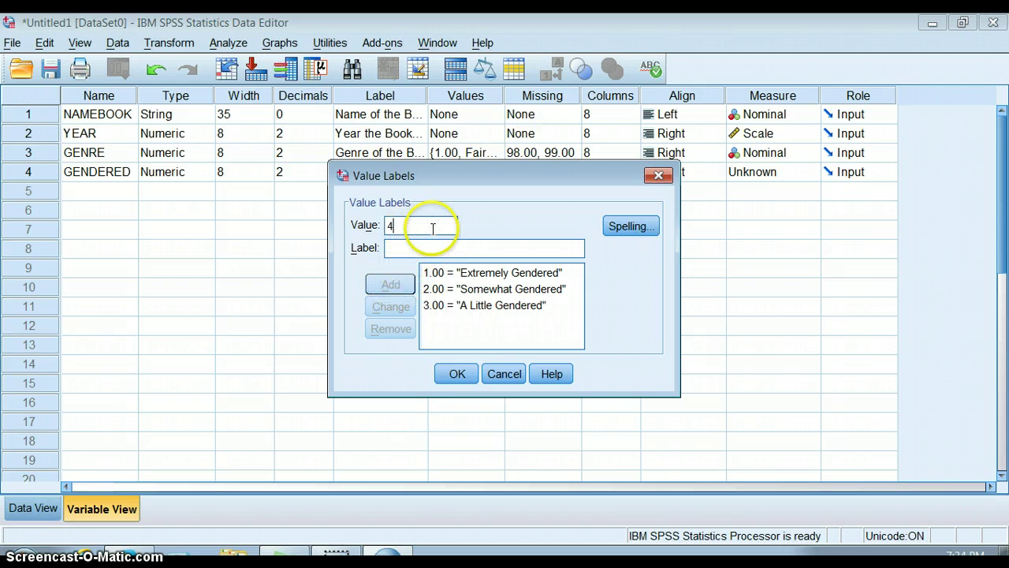
pyautogui.write('Gender Neutral')
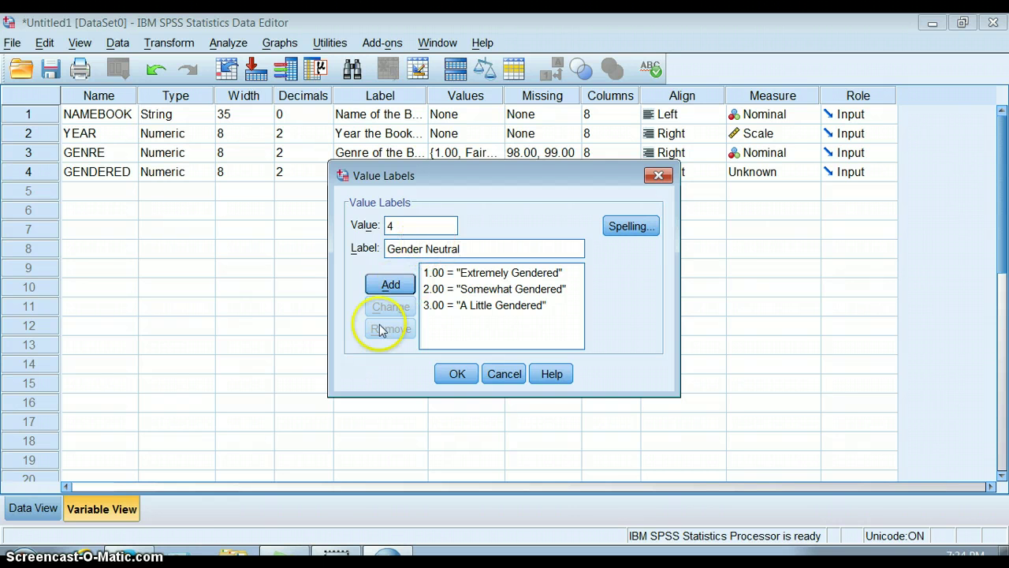
pyautogui.click(386, 285)
pyautogui.click(445, 375)
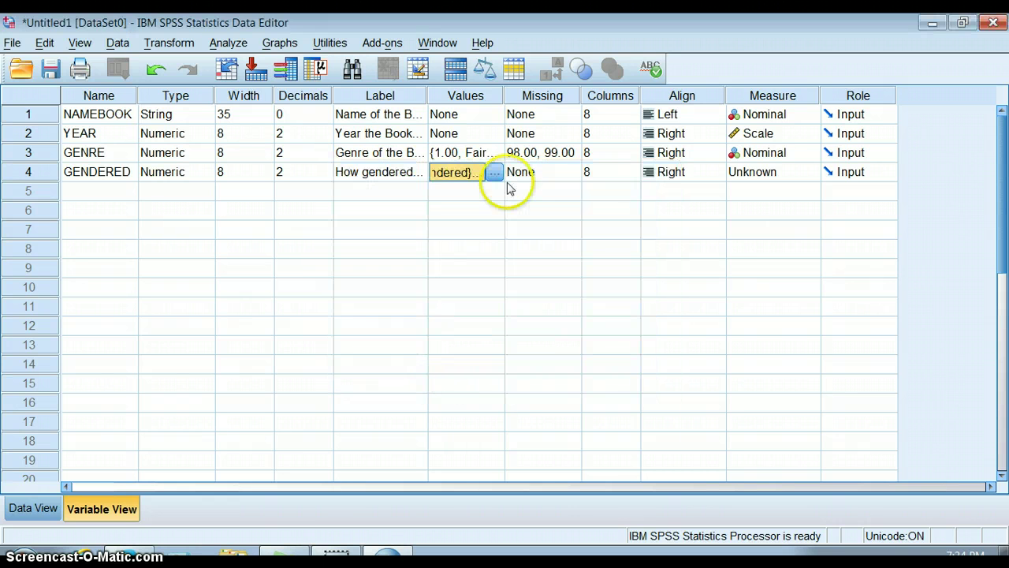
# Step: Copy the missing values 98 and 99 from GENRE to GENDERED and set GENDERED's measurement level to Ordinal
pyautogui.rightClick(456, 183)
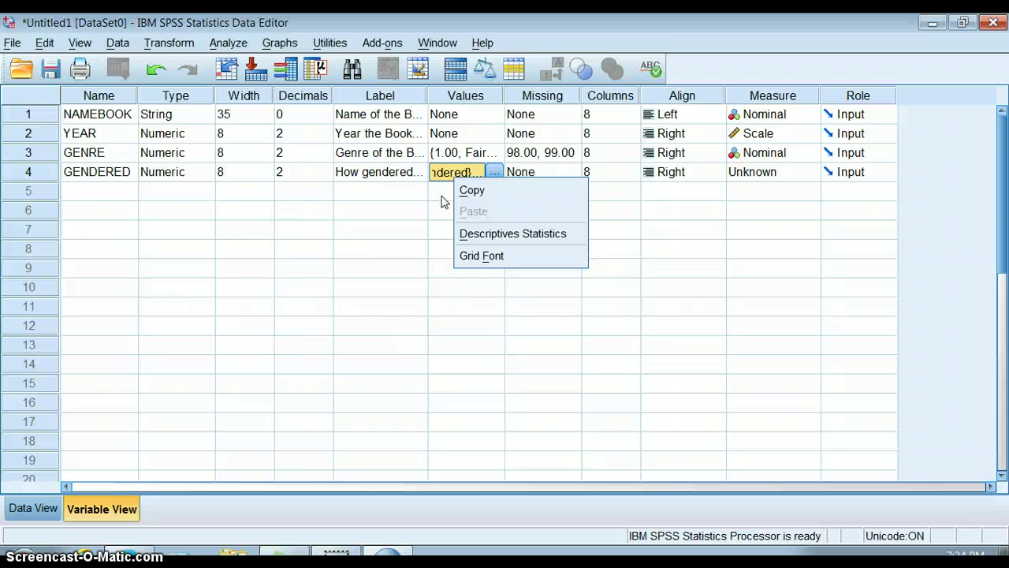
pyautogui.click(454, 195)
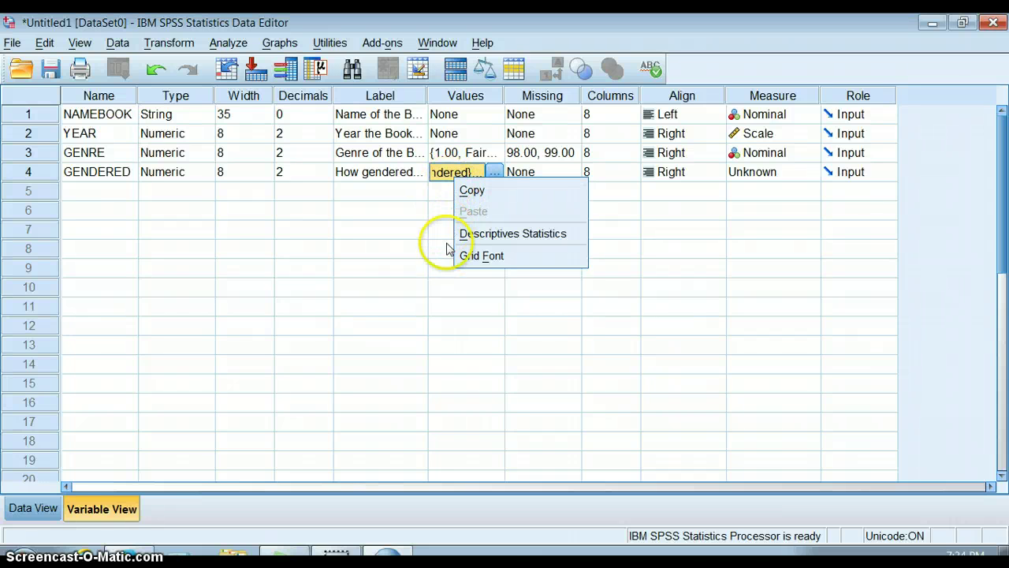
pyautogui.click(544, 171)
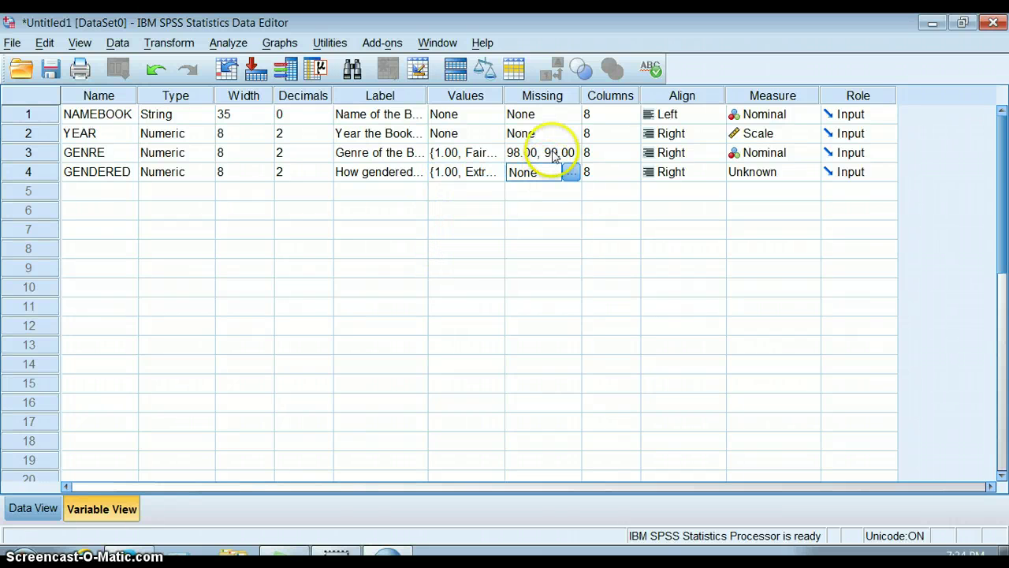
pyautogui.click(553, 154)
pyautogui.rightClick(556, 156)
pyautogui.click(564, 162)
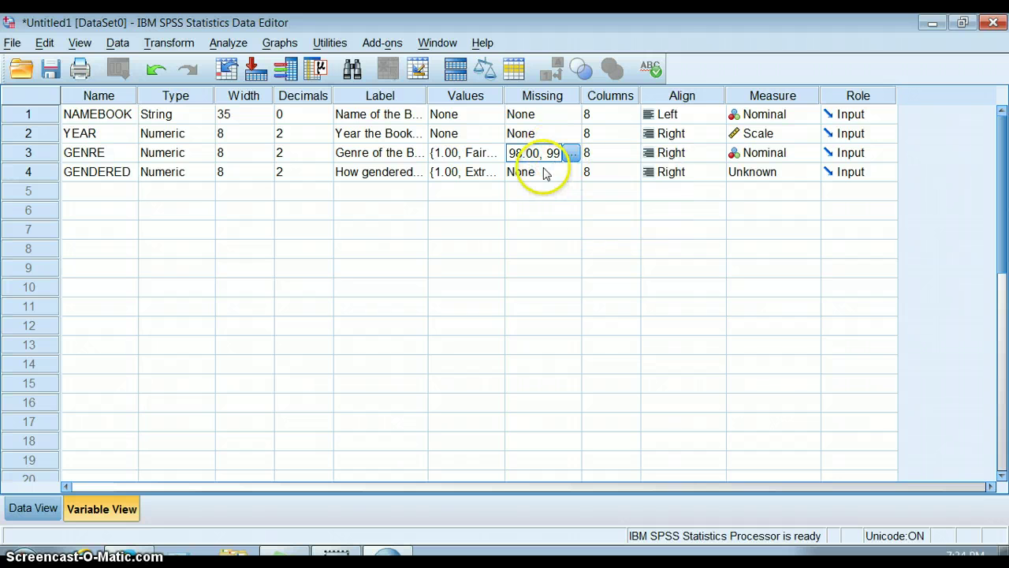
pyautogui.click(544, 171)
pyautogui.rightClick(546, 173)
pyautogui.click(569, 208)
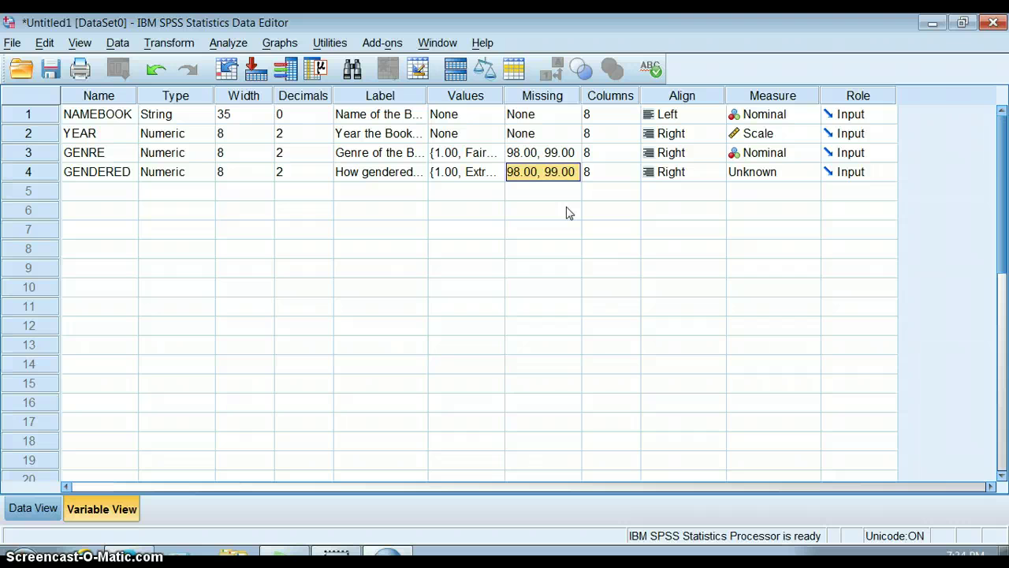
pyautogui.click(761, 173)
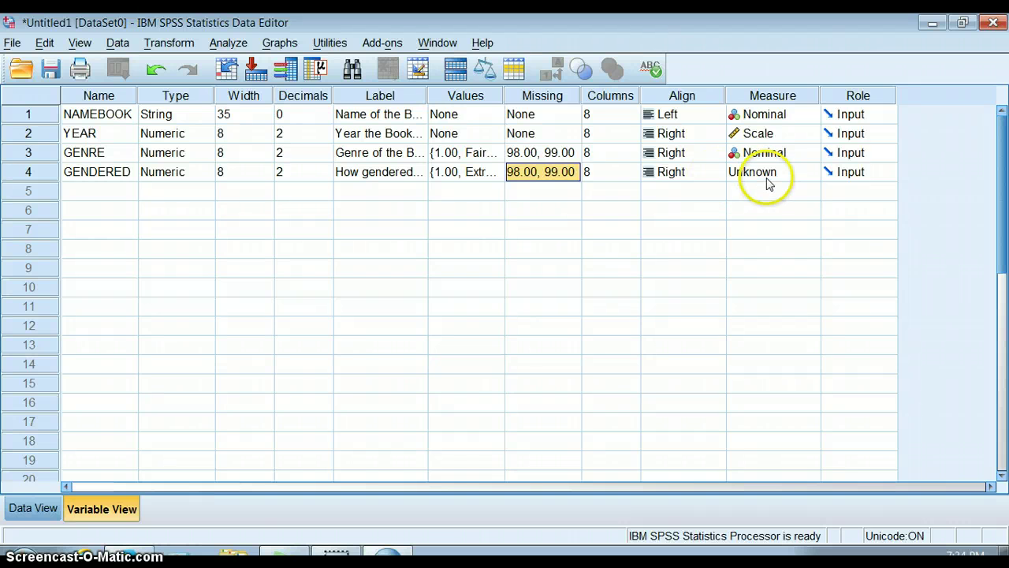
pyautogui.click(773, 209)
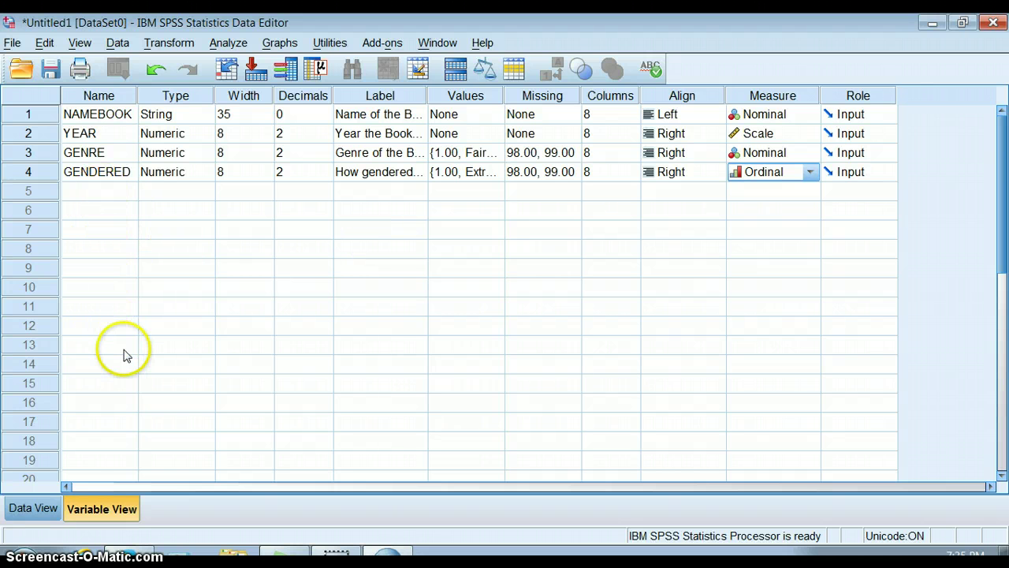
# Step: Switch to the data sheet and enter 1954 as the YEAR of the first book, The Little Engine That Could
pyautogui.click(38, 509)
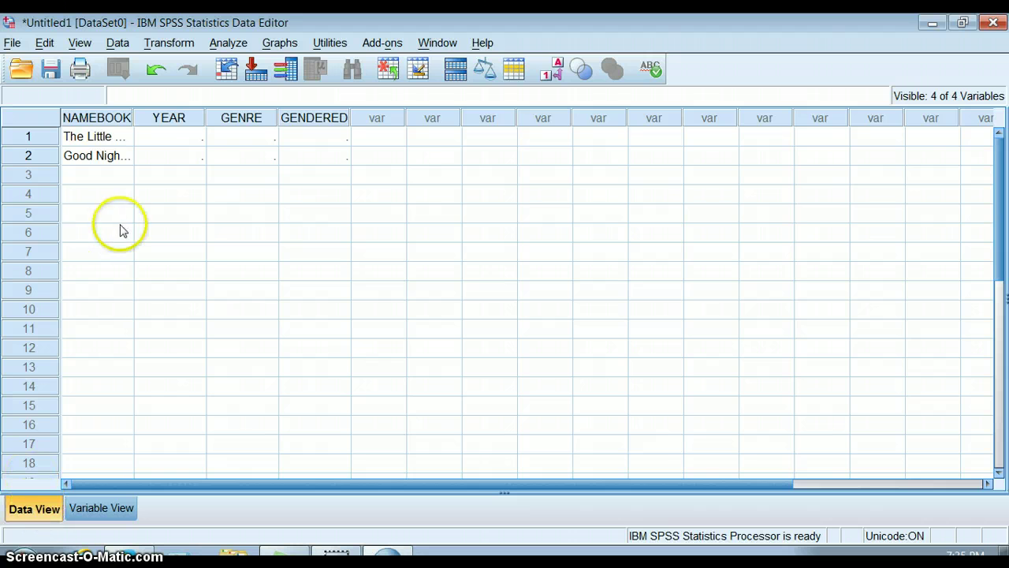
pyautogui.click(154, 133)
pyautogui.click(103, 138)
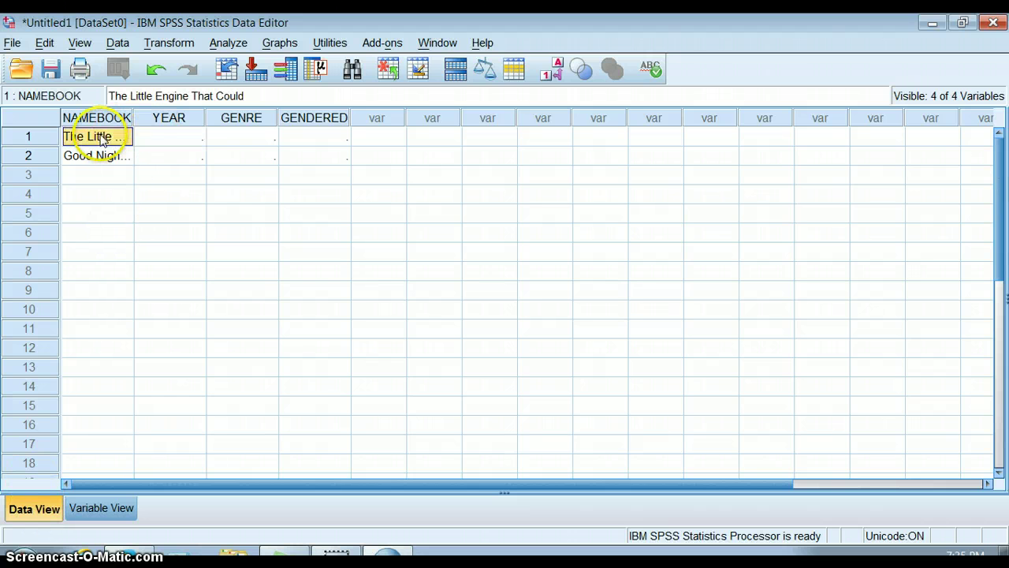
pyautogui.click(157, 141)
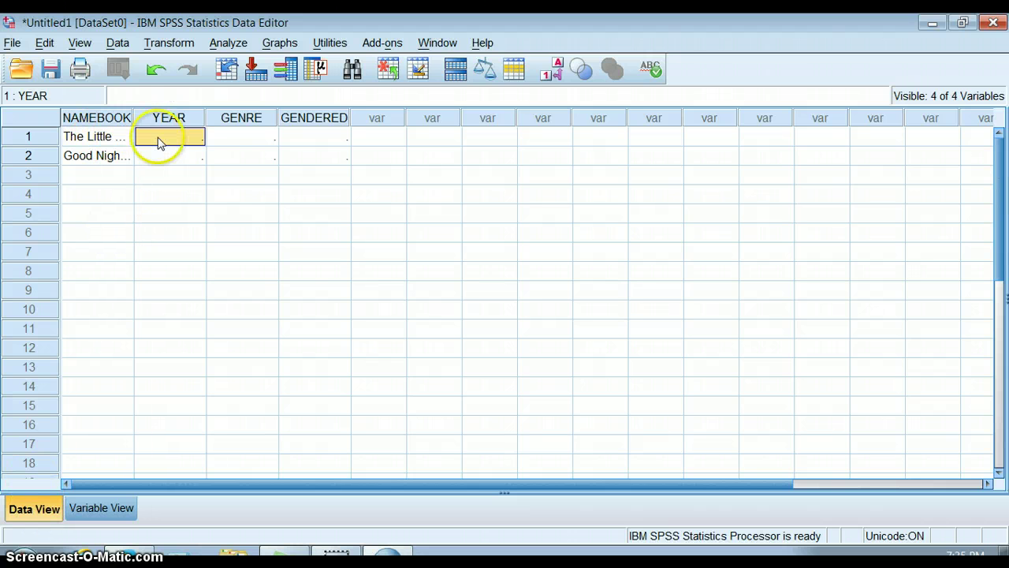
pyautogui.write('1954')
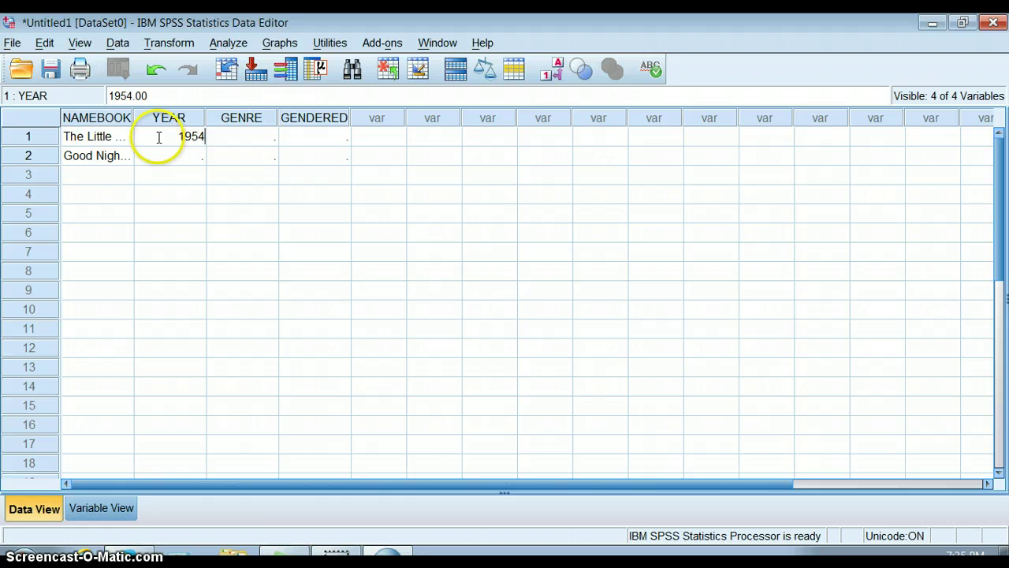
# Step: Look up the GENRE value codes in the variable definitions and enter 1 as the first book's GENRE
pyautogui.click(236, 138)
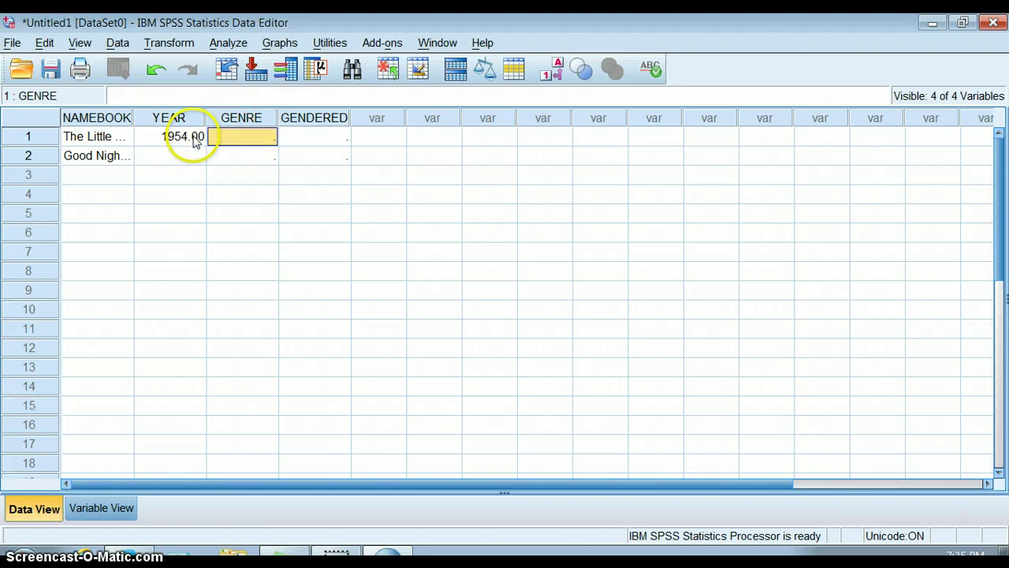
pyautogui.click(107, 505)
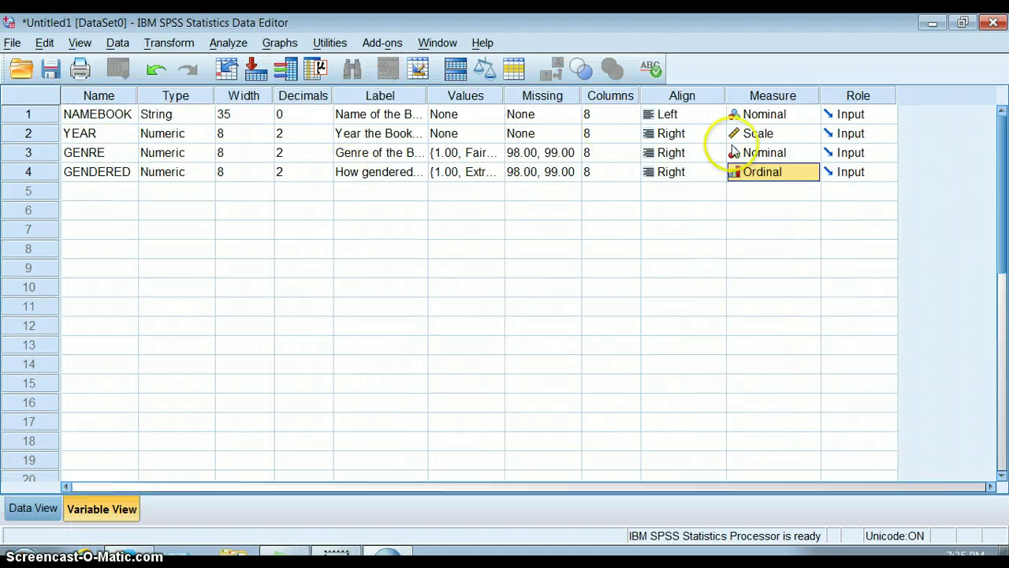
pyautogui.click(477, 158)
pyautogui.click(492, 153)
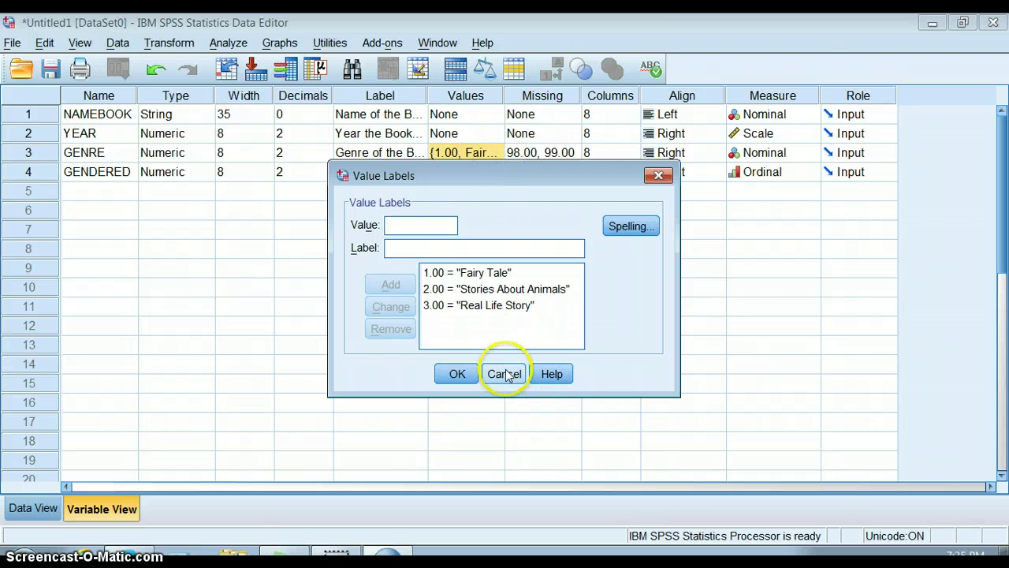
pyautogui.click(505, 373)
pyautogui.click(33, 508)
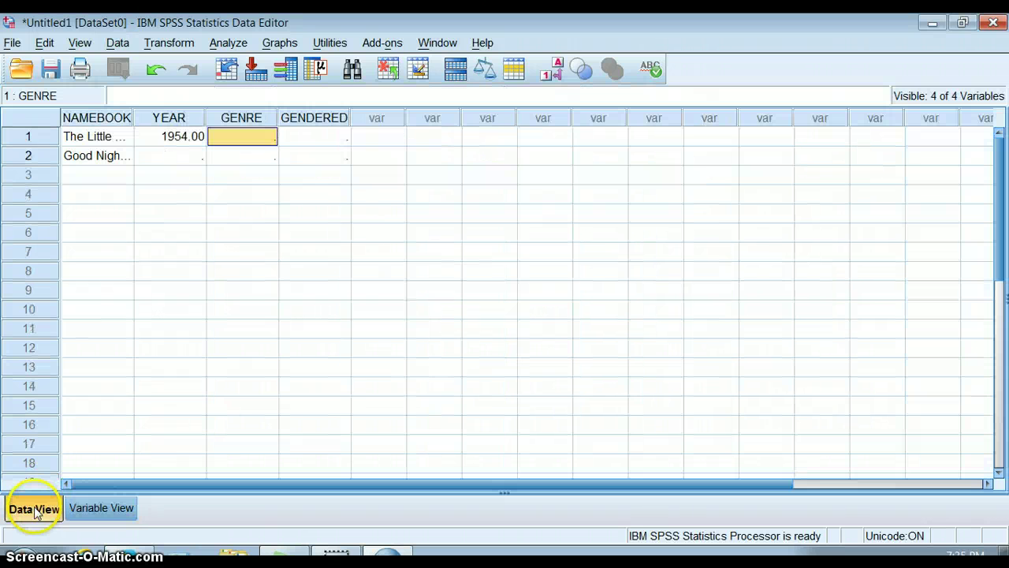
pyautogui.write('1')
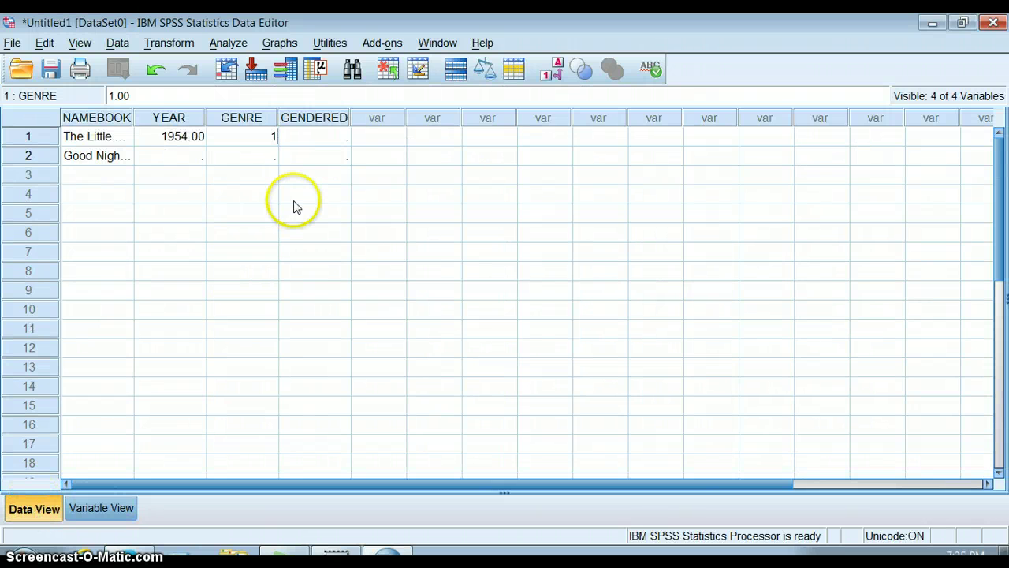
# Step: Go from the YEAR column in the data sheet to its variable definition
pyautogui.click(192, 138)
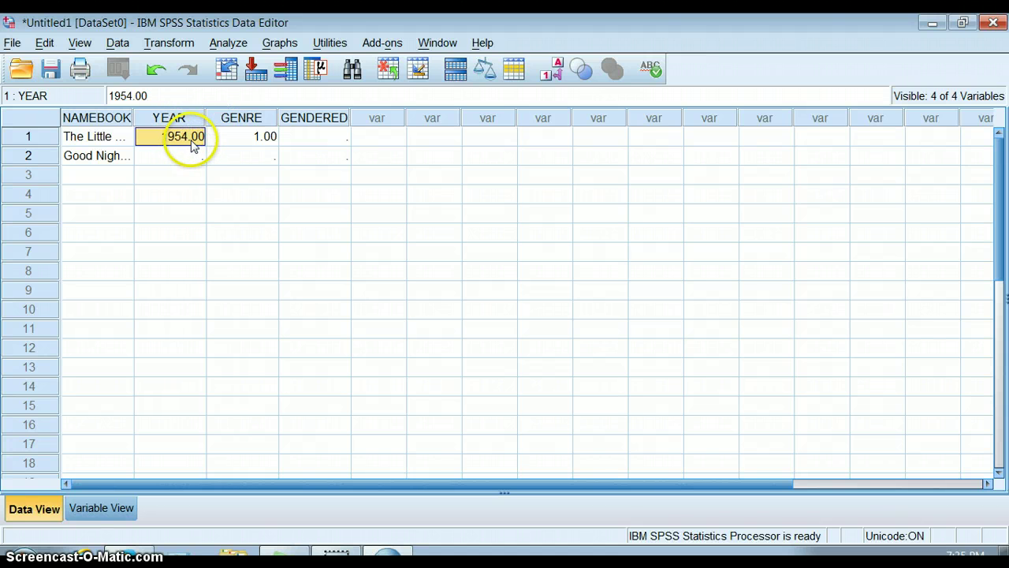
pyautogui.doubleClick(190, 118)
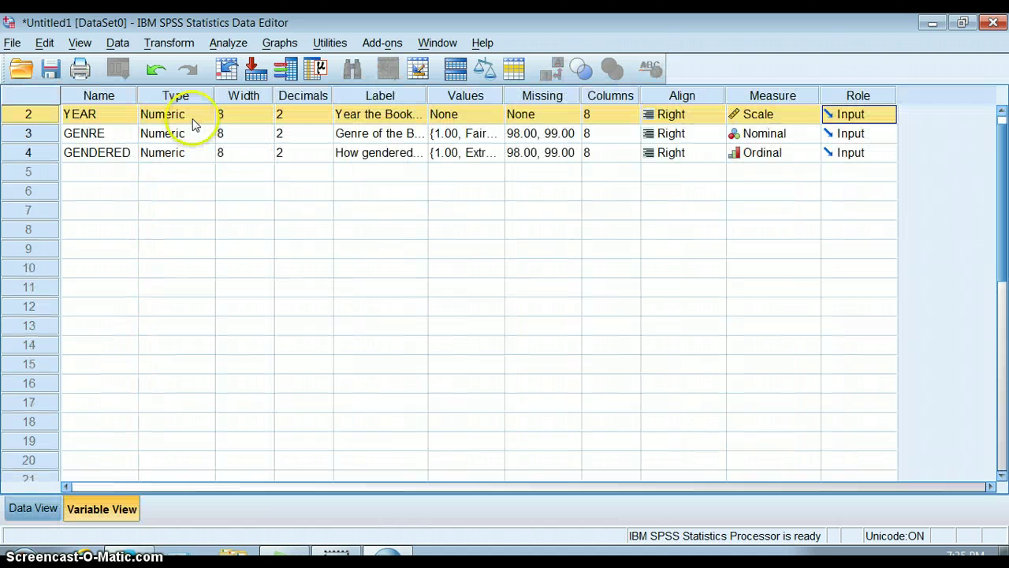
pyautogui.click(191, 116)
pyautogui.click(204, 114)
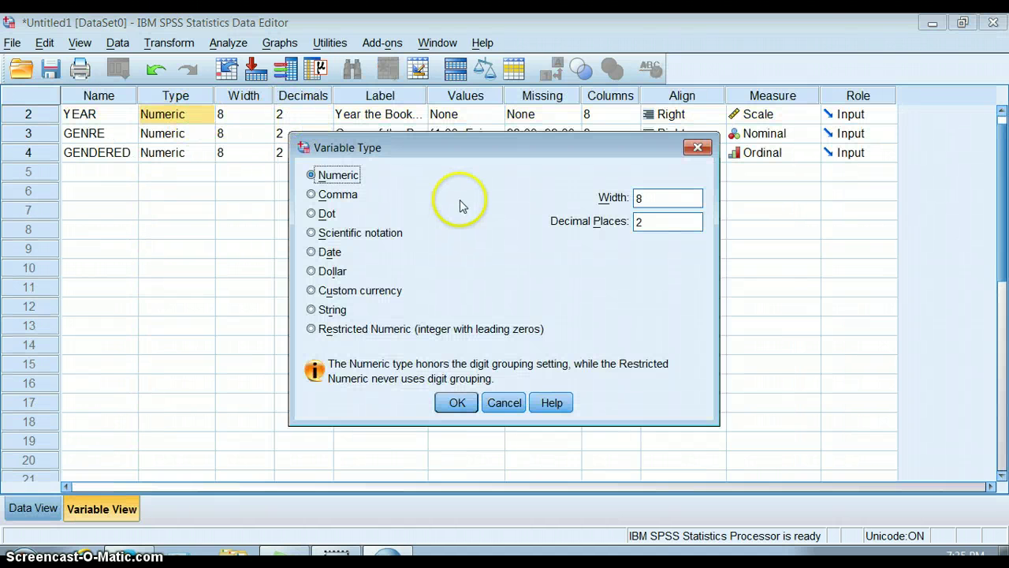
pyautogui.click(505, 403)
# Step: Set the number of decimals for YEAR to 0 and return to its first value in the data sheet
pyautogui.click(298, 114)
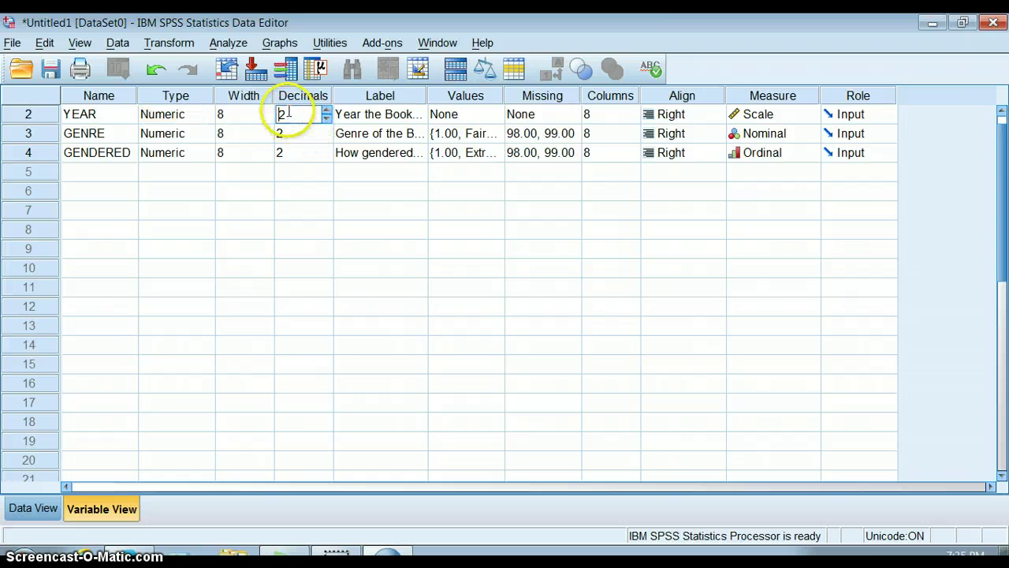
pyautogui.write('0')
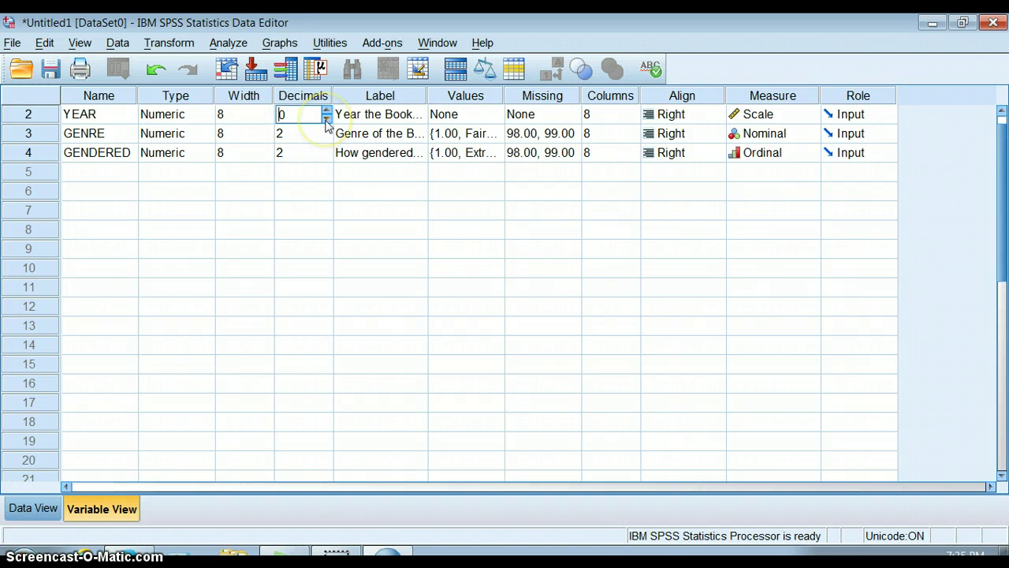
pyautogui.click(45, 116)
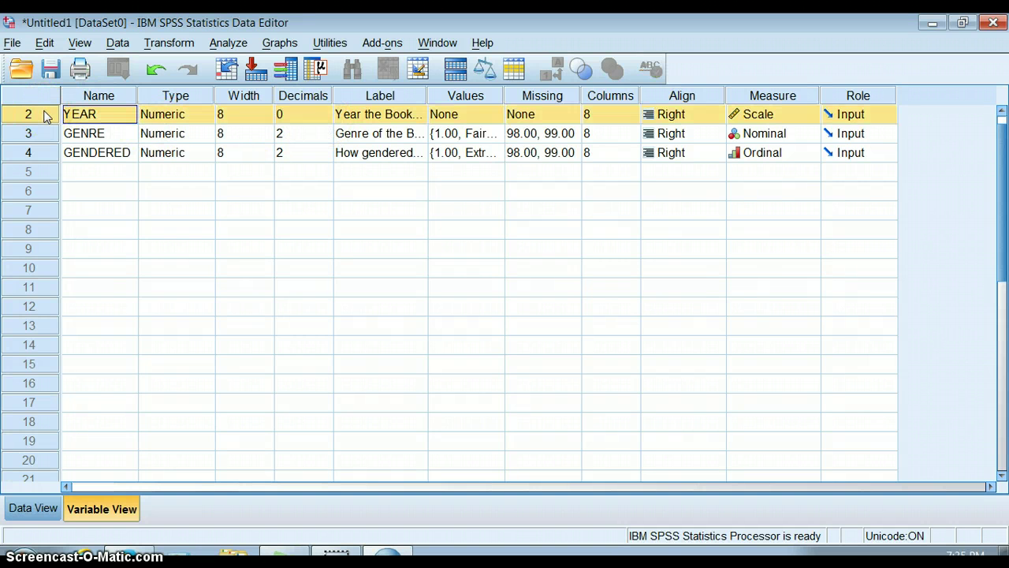
pyautogui.doubleClick(45, 116)
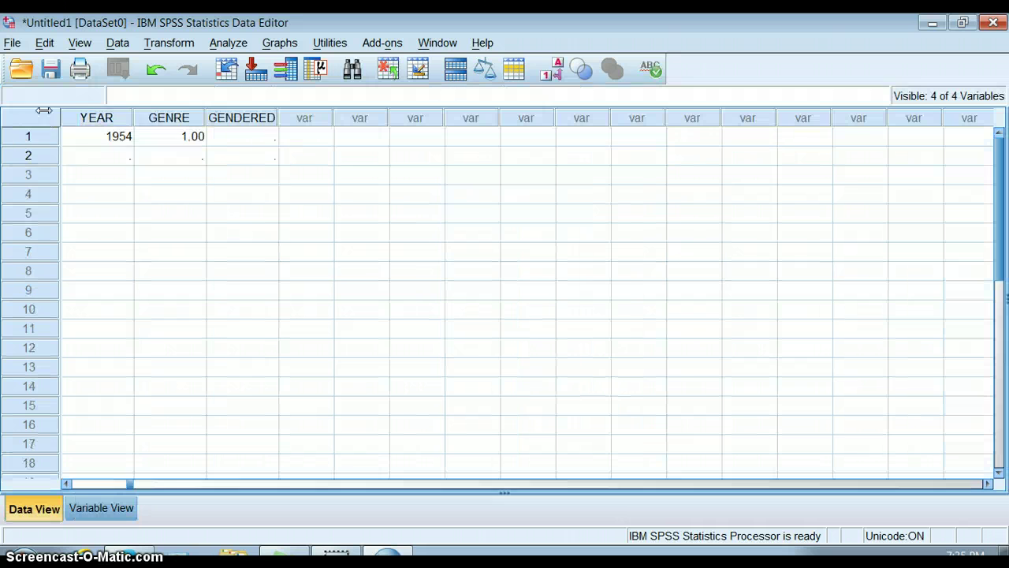
pyautogui.click(123, 139)
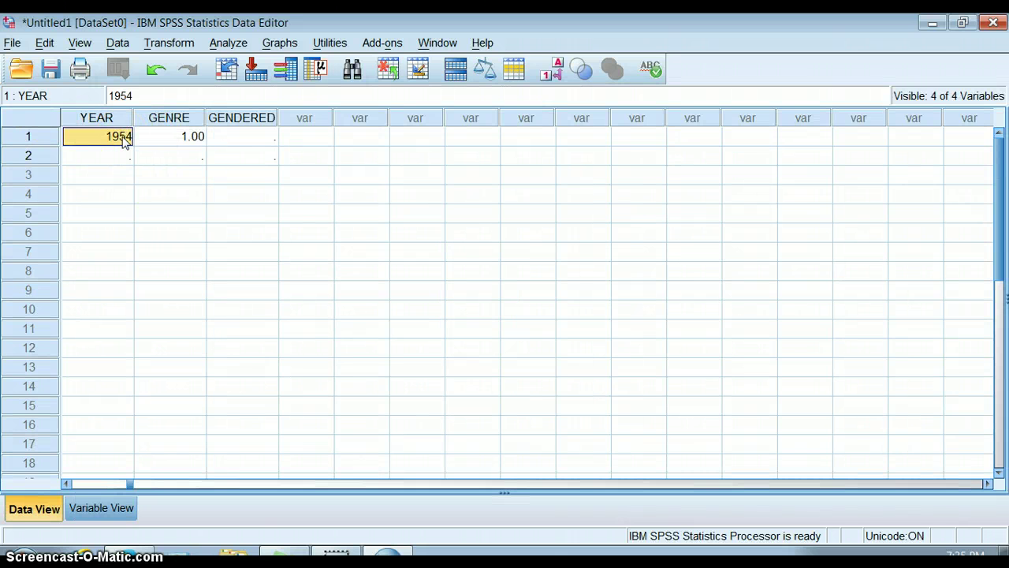
# Step: Set the number of decimals for GENRE to 0 in its variable definition and return to the data sheet
pyautogui.click(182, 140)
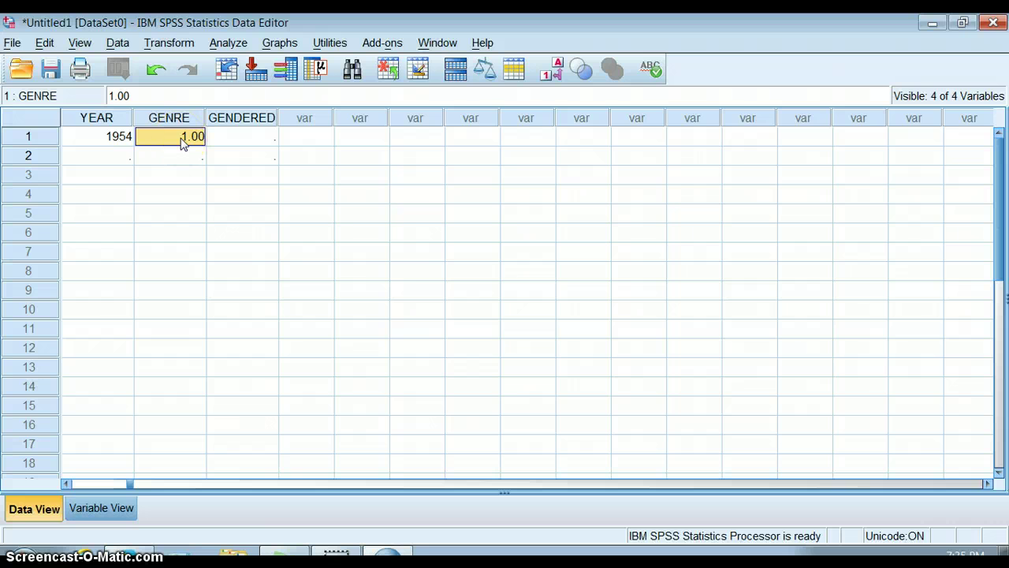
pyautogui.doubleClick(169, 117)
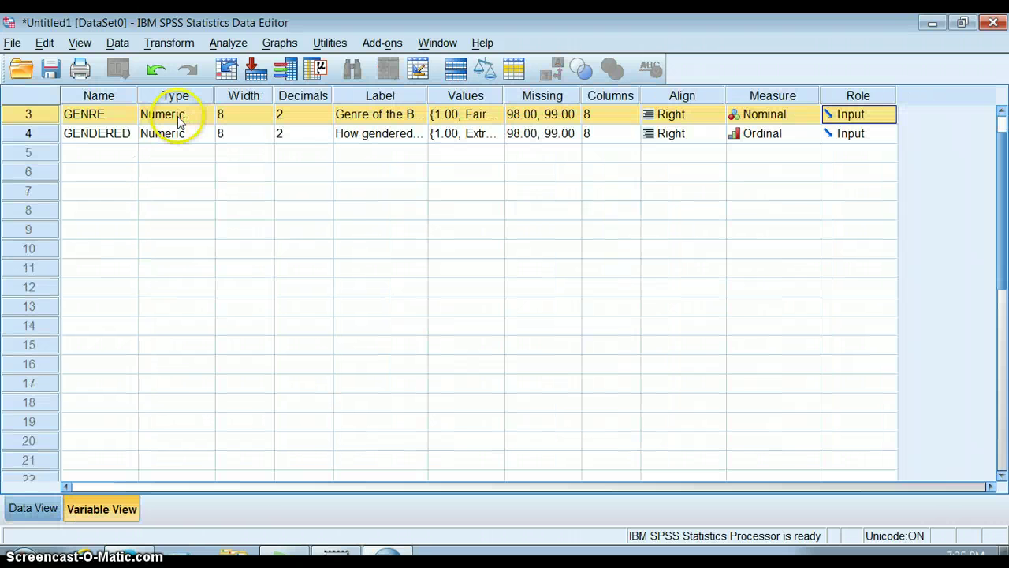
pyautogui.click(311, 118)
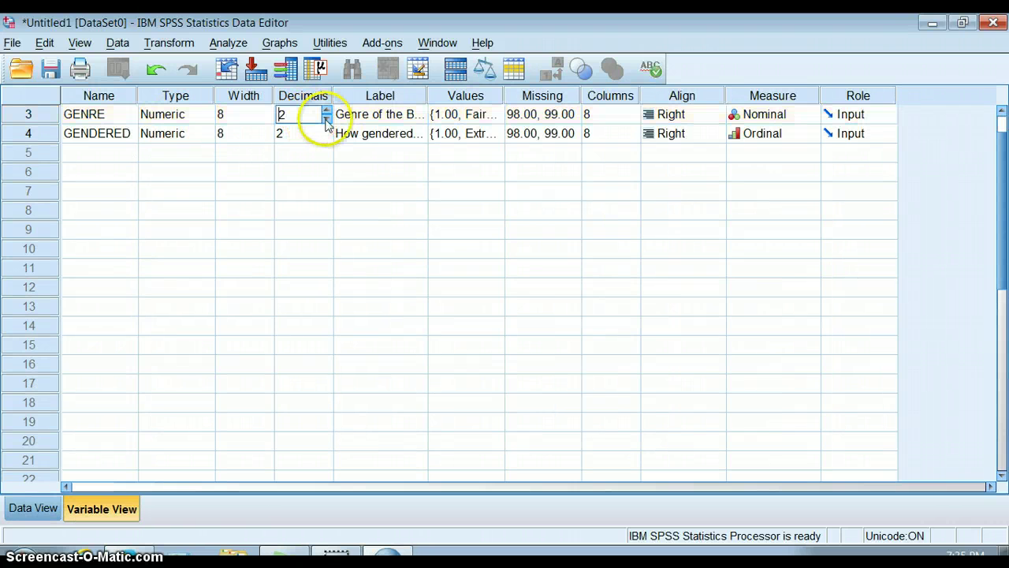
pyautogui.click(328, 120)
pyautogui.click(304, 152)
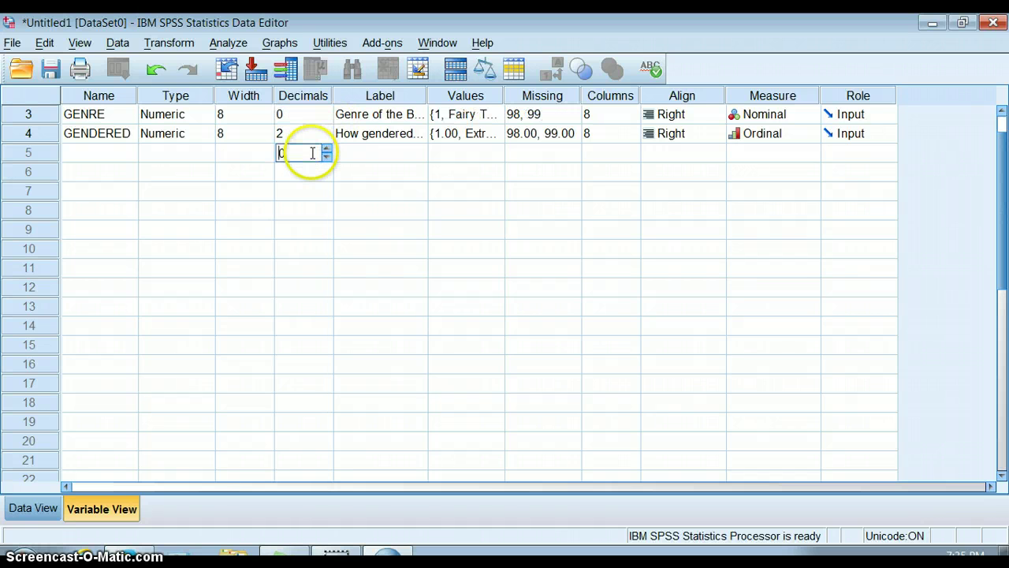
pyautogui.doubleClick(45, 118)
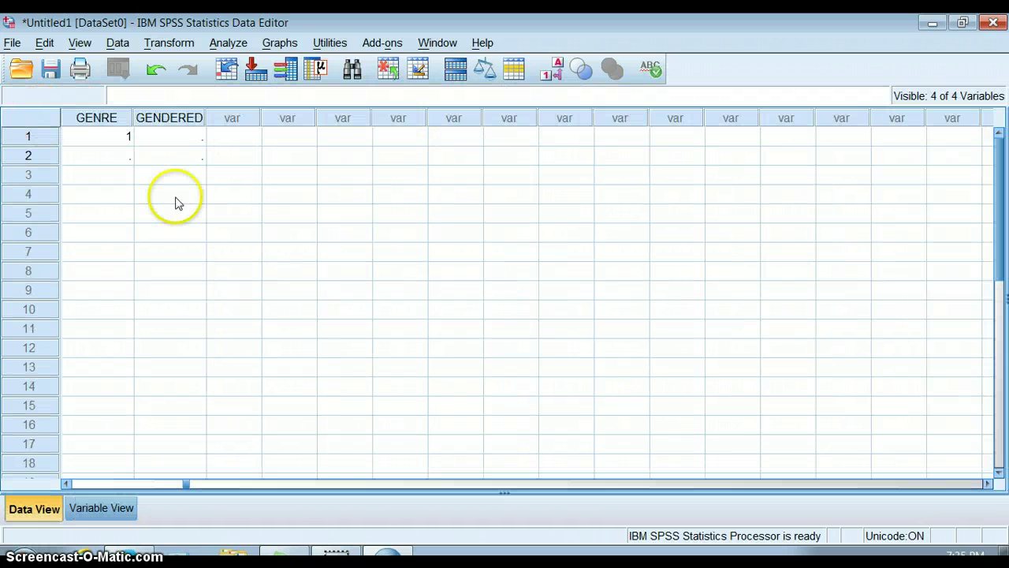
pyautogui.click(201, 179)
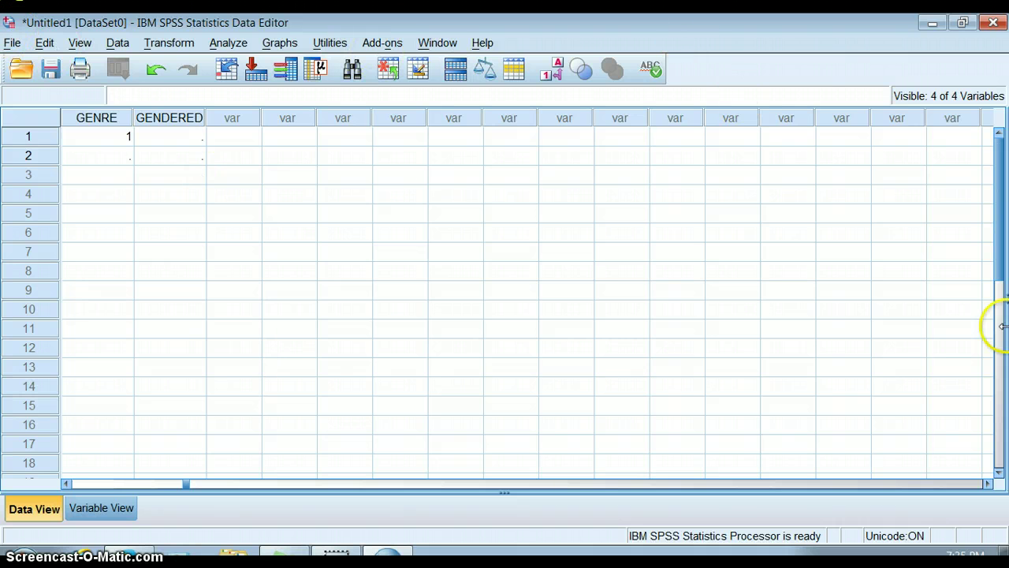
pyautogui.click(1000, 323)
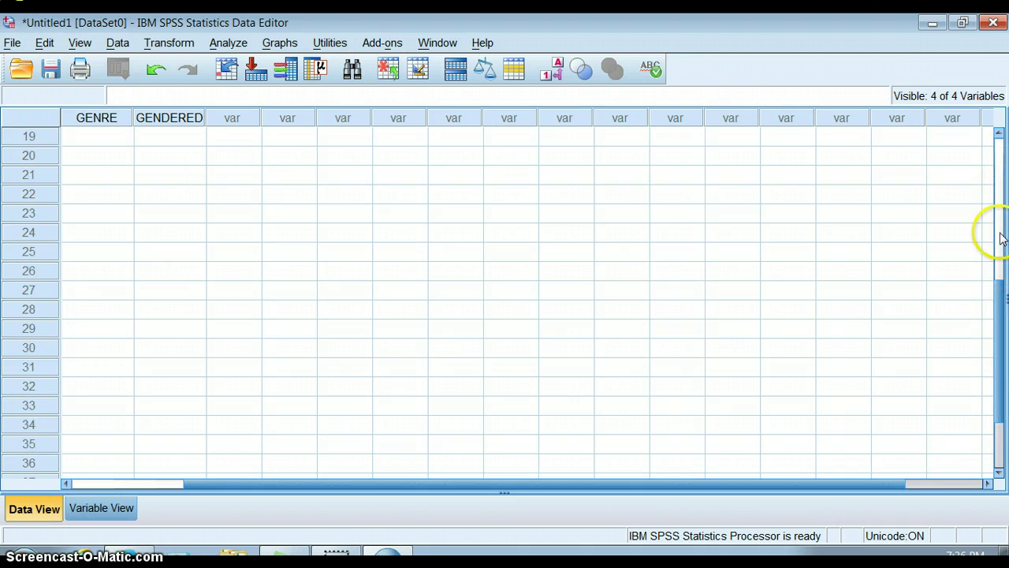